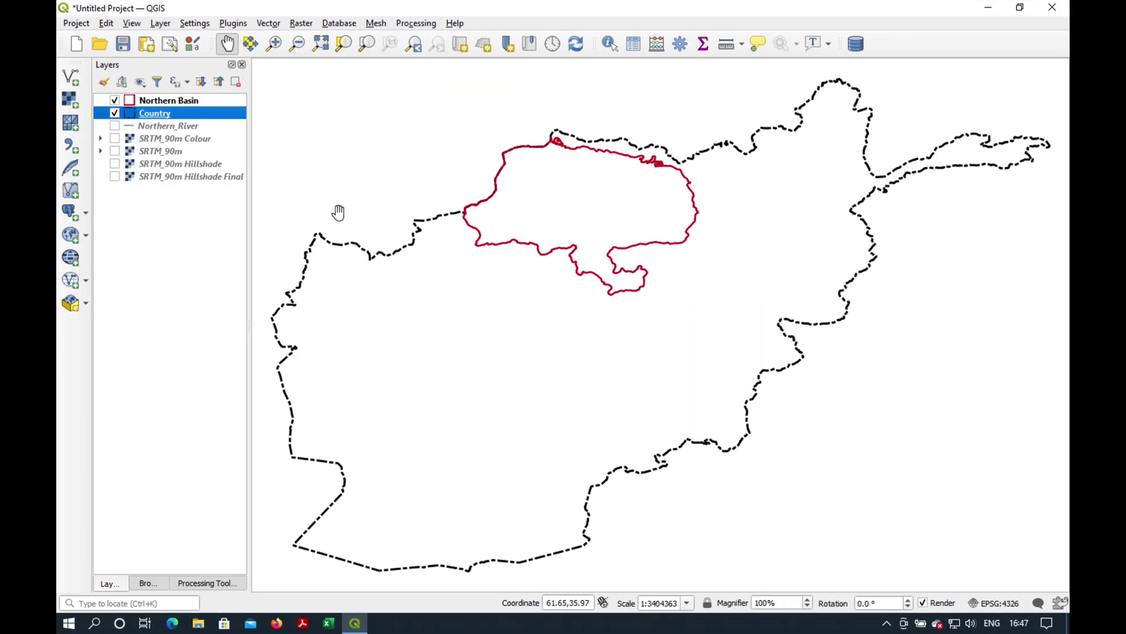
Step: Zoom the map to the full extent of the Northern Basin layer
click(185, 101)
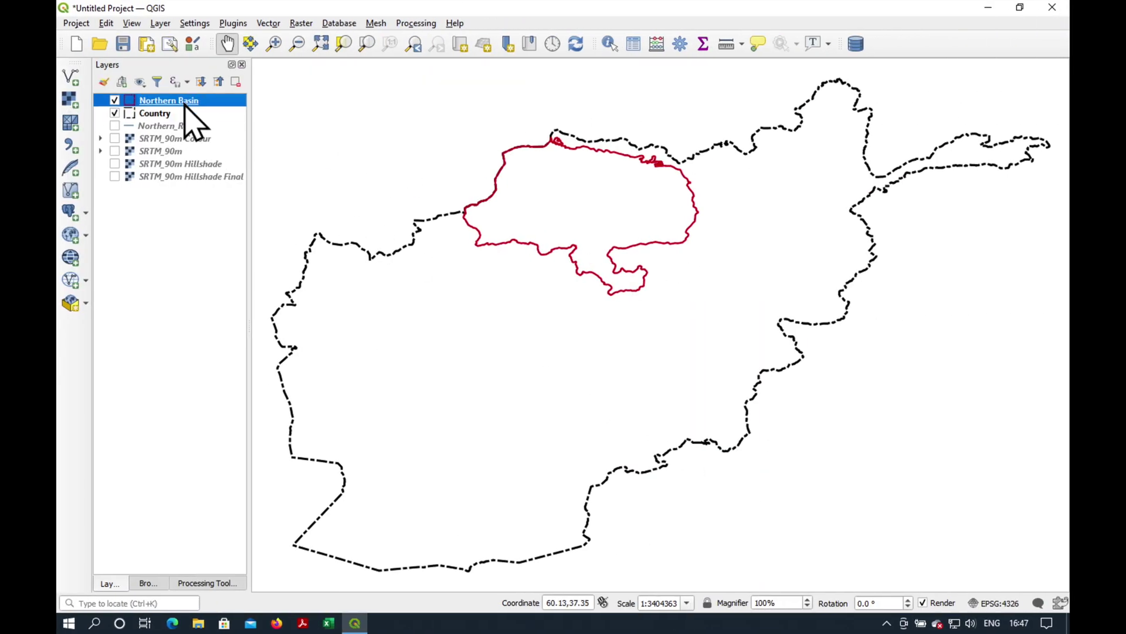
right_click(186, 101)
click(213, 110)
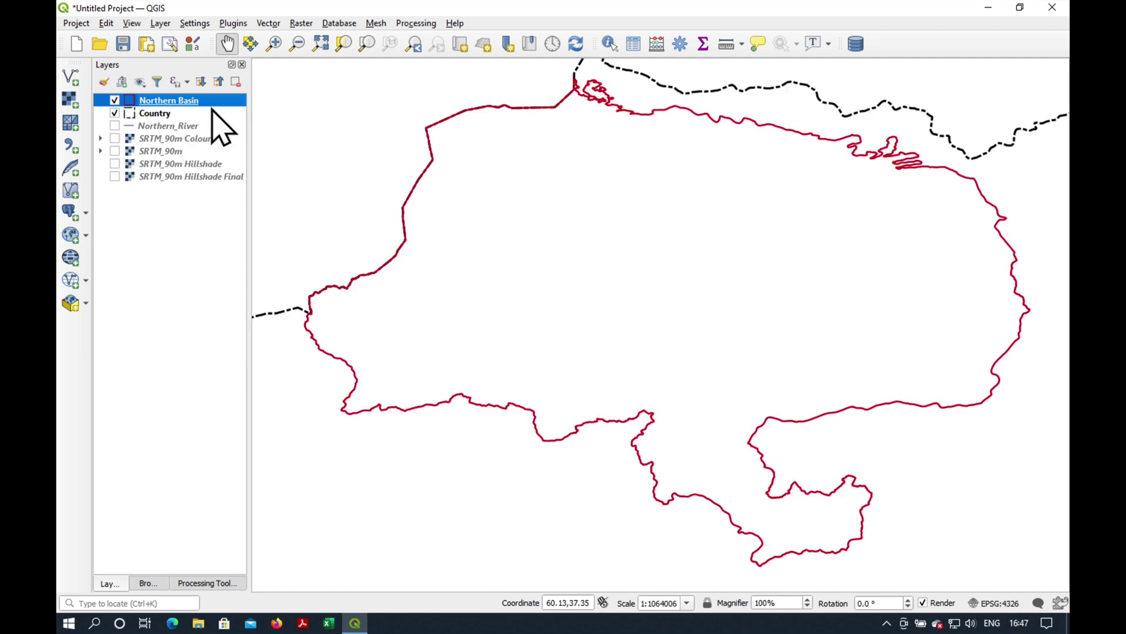
Step: Show SRTM_90m Hillshade instead of the raw SRTM_90m raster, leaving SRTM_90m Colour hidden
click(115, 151)
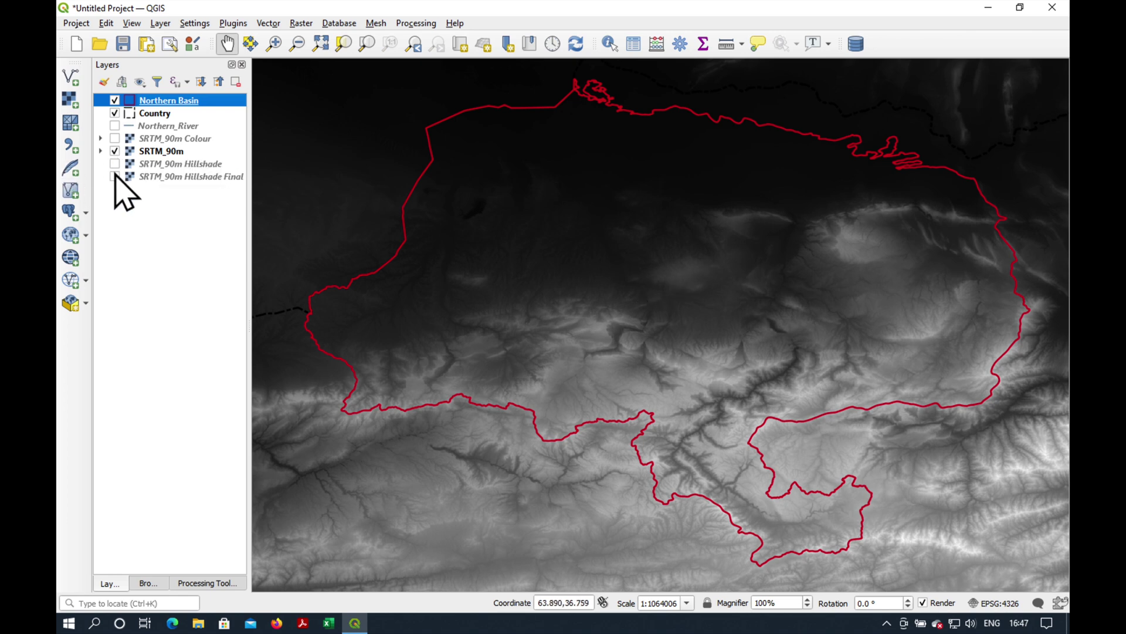
click(115, 164)
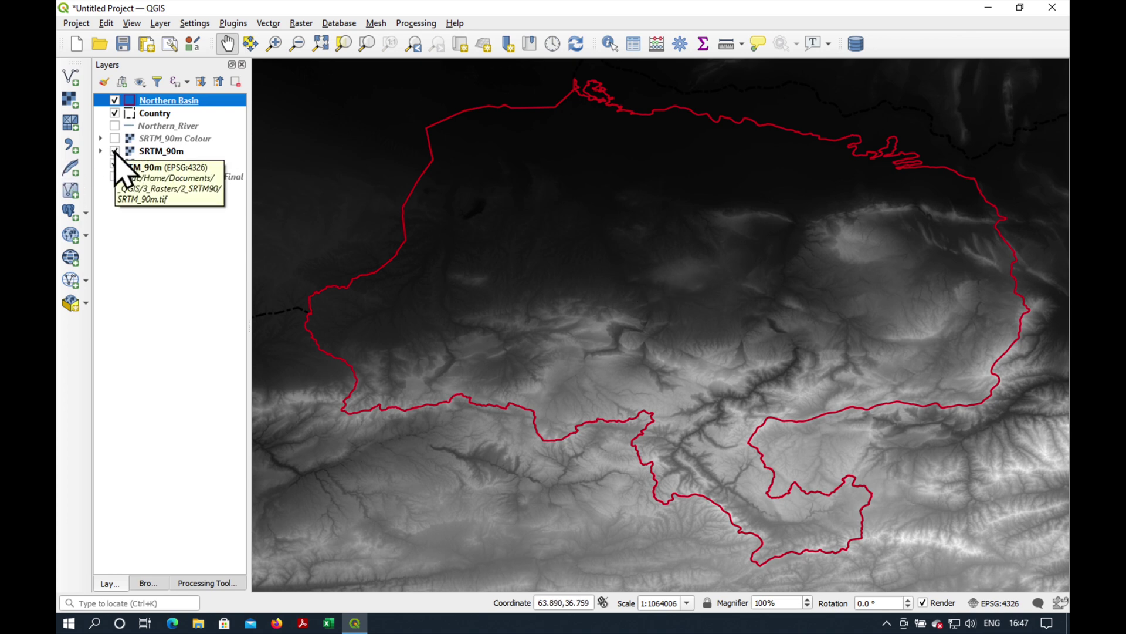
click(114, 151)
drag(628, 241, 619, 320)
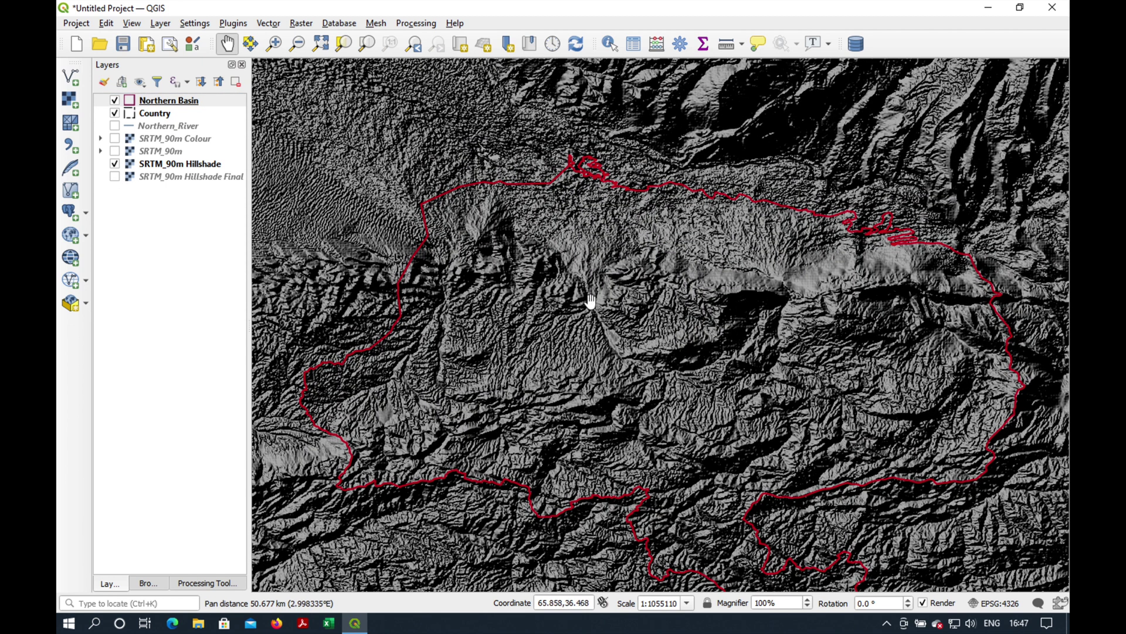
click(114, 138)
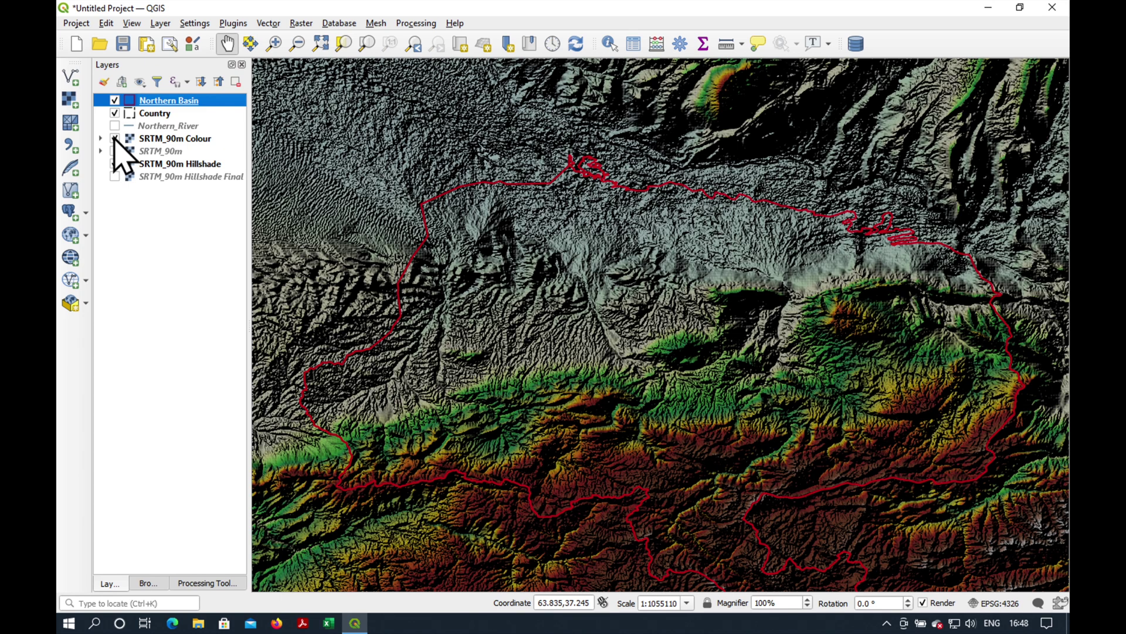
click(114, 138)
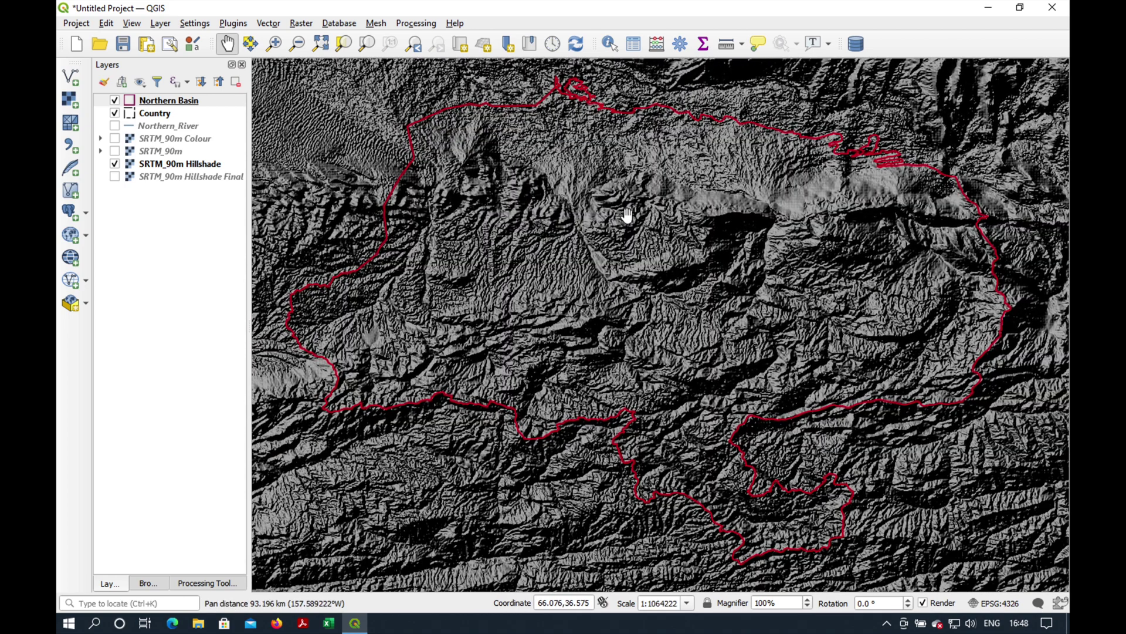
Step: Swap SRTM_90m Hillshade for Hillshade Final and inspect it zoomed in across the basin
click(115, 176)
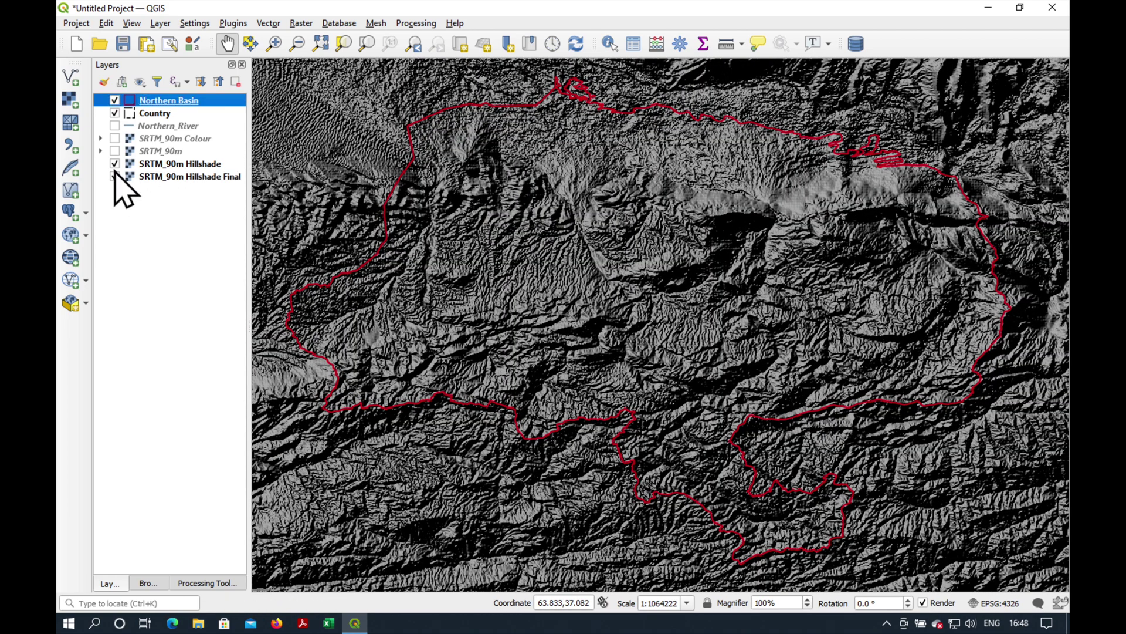
click(114, 164)
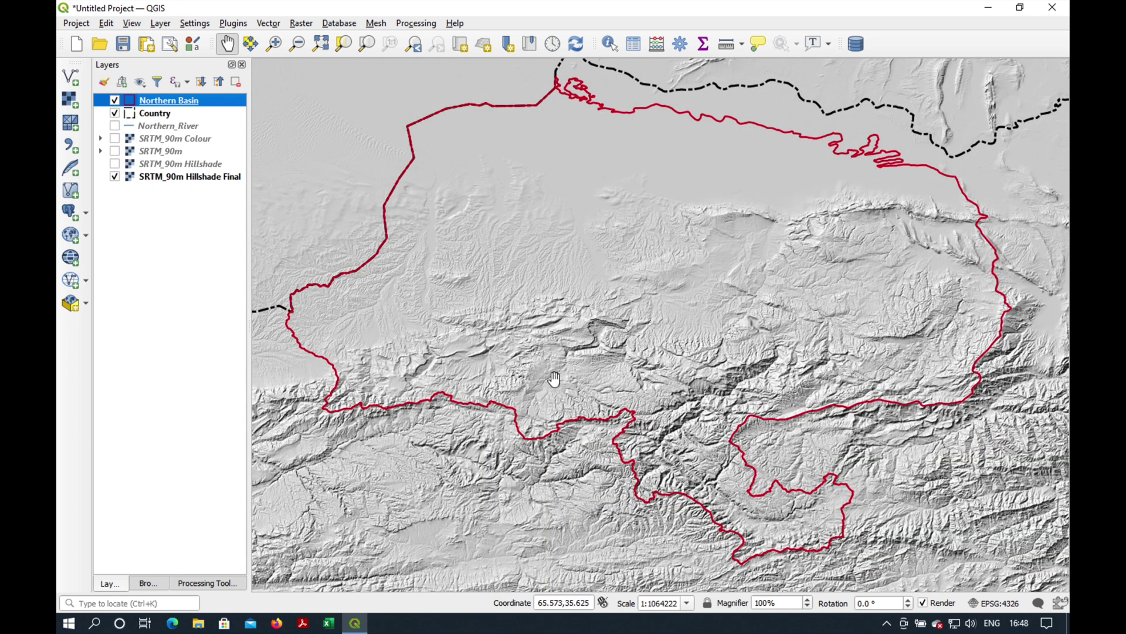
scroll(648, 320, up, 2)
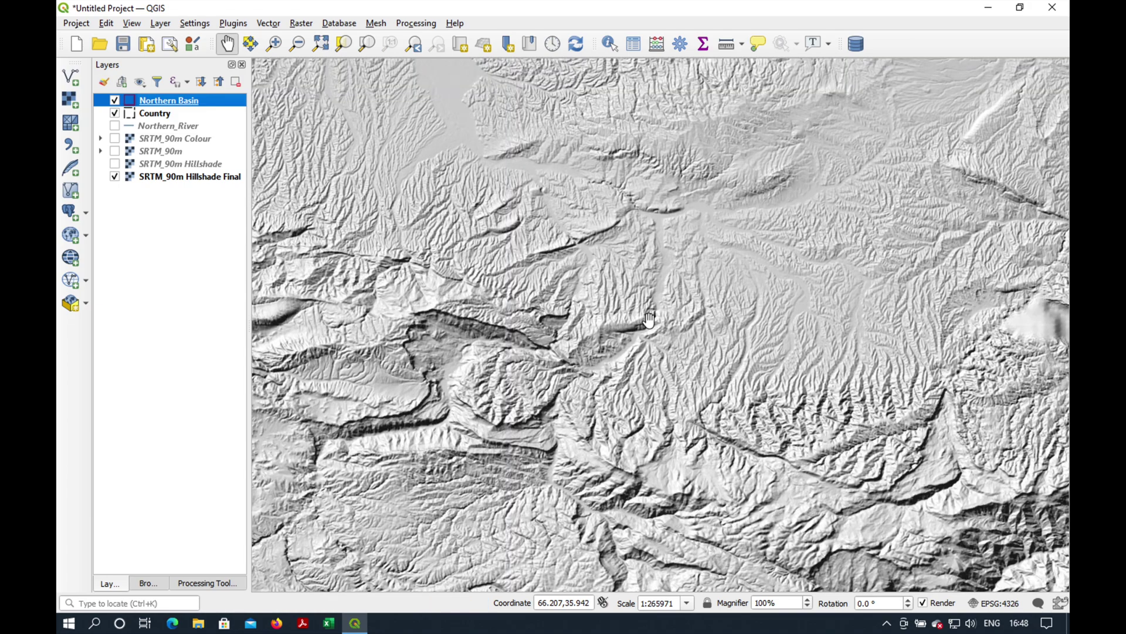
drag(578, 270, 646, 502)
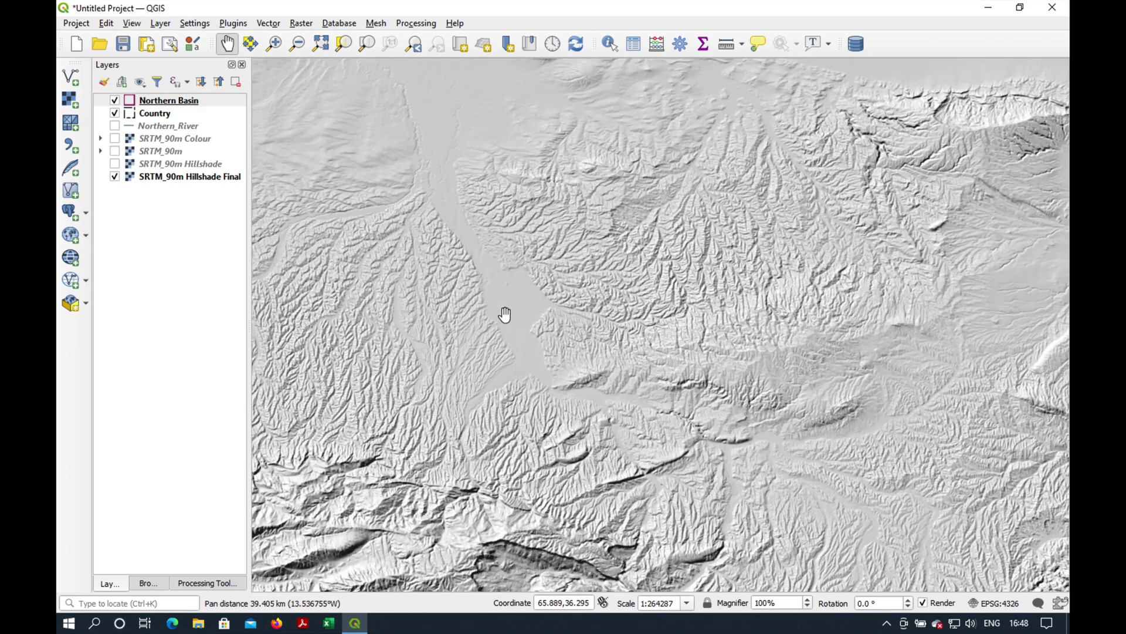
drag(495, 272, 478, 378)
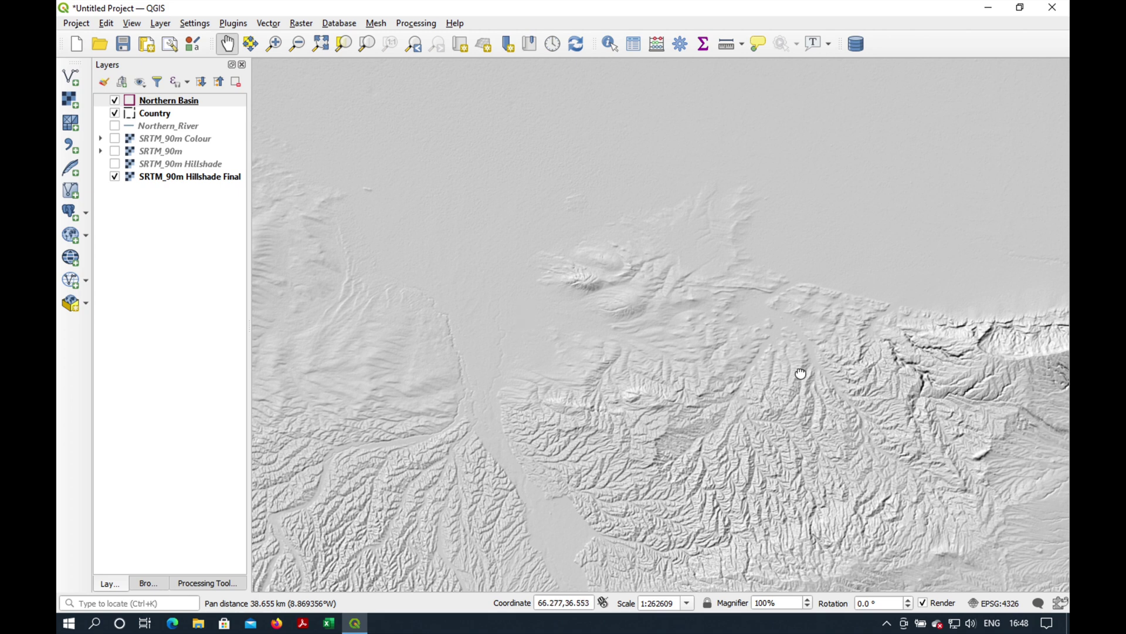
drag(801, 374, 461, 264)
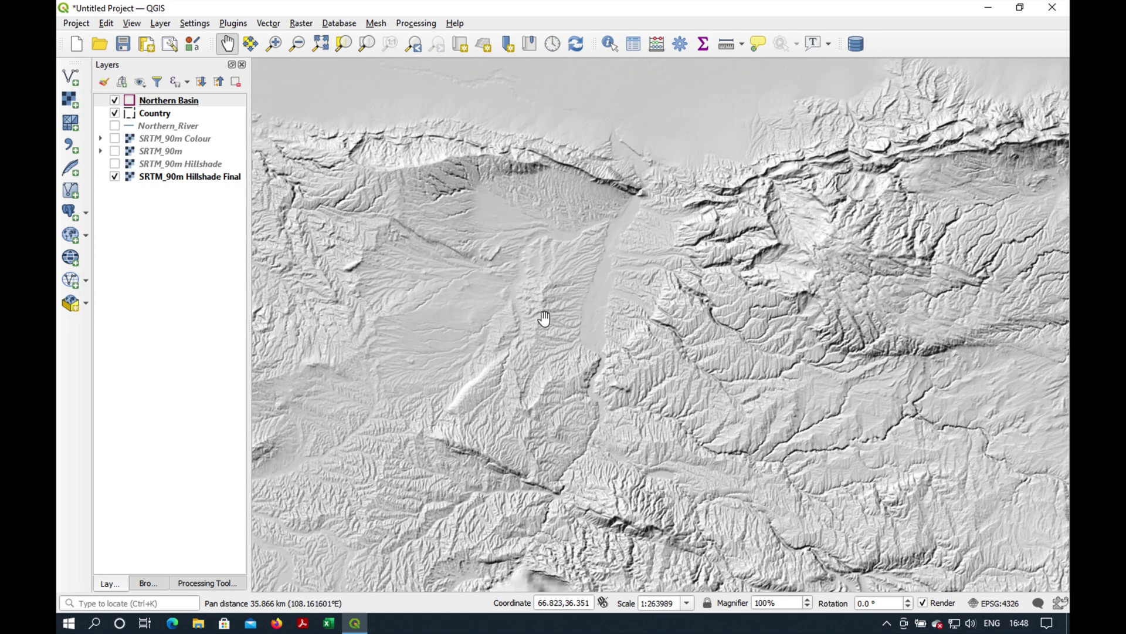
scroll(544, 318, down, 1)
scroll(546, 318, down, 1)
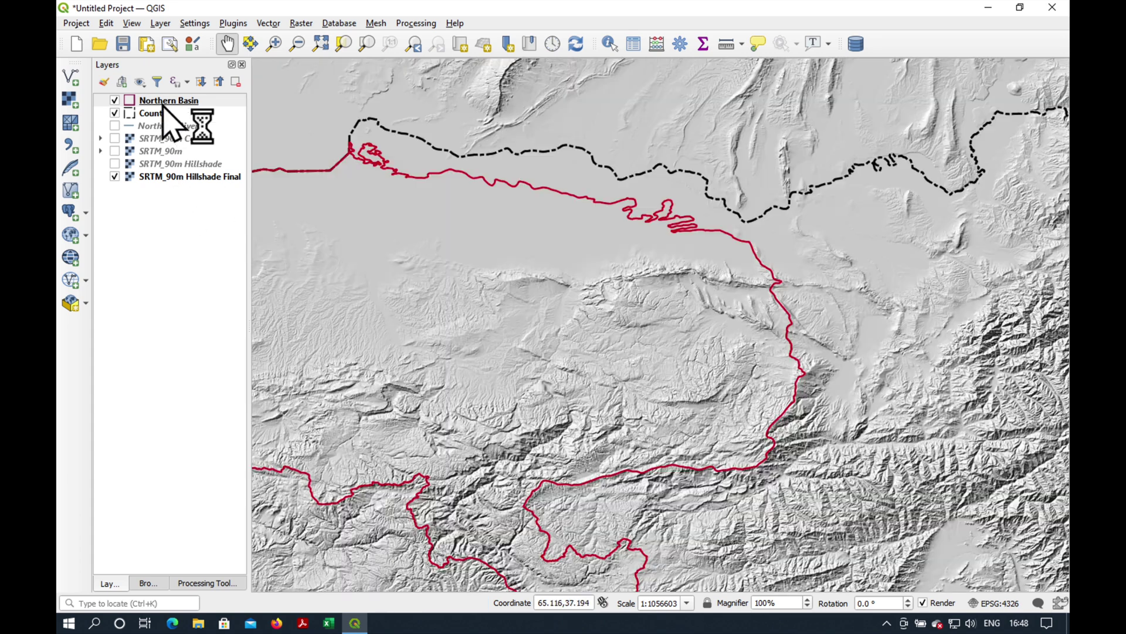
Step: Zoom back to Northern Basin, hide Hillshade Final and show the grey SRTM_90m raster
right_click(159, 101)
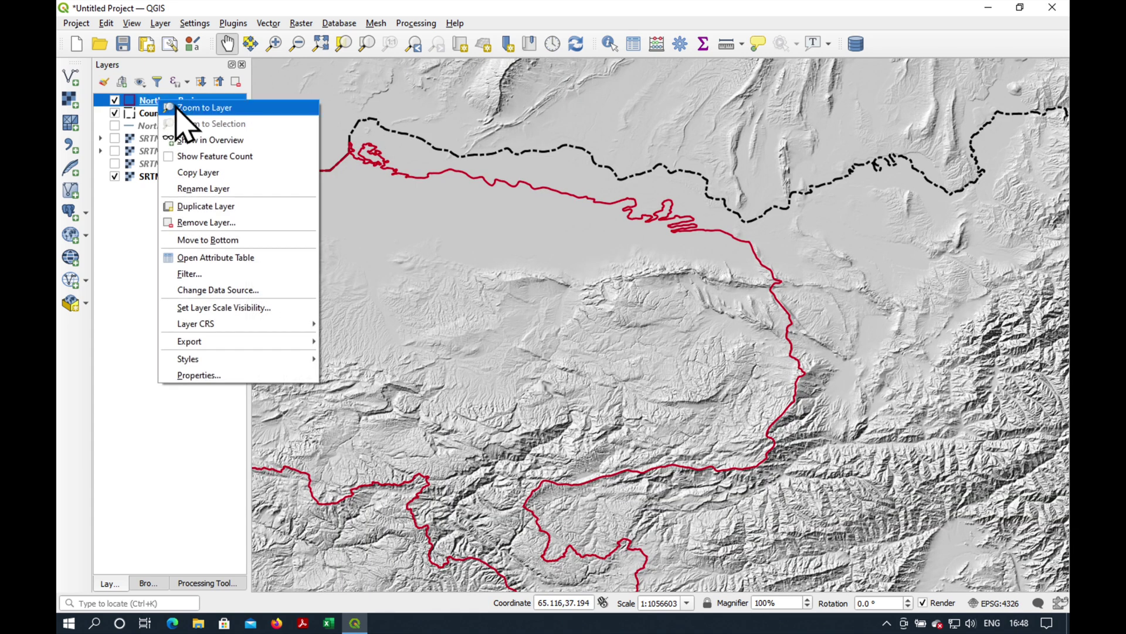
click(176, 108)
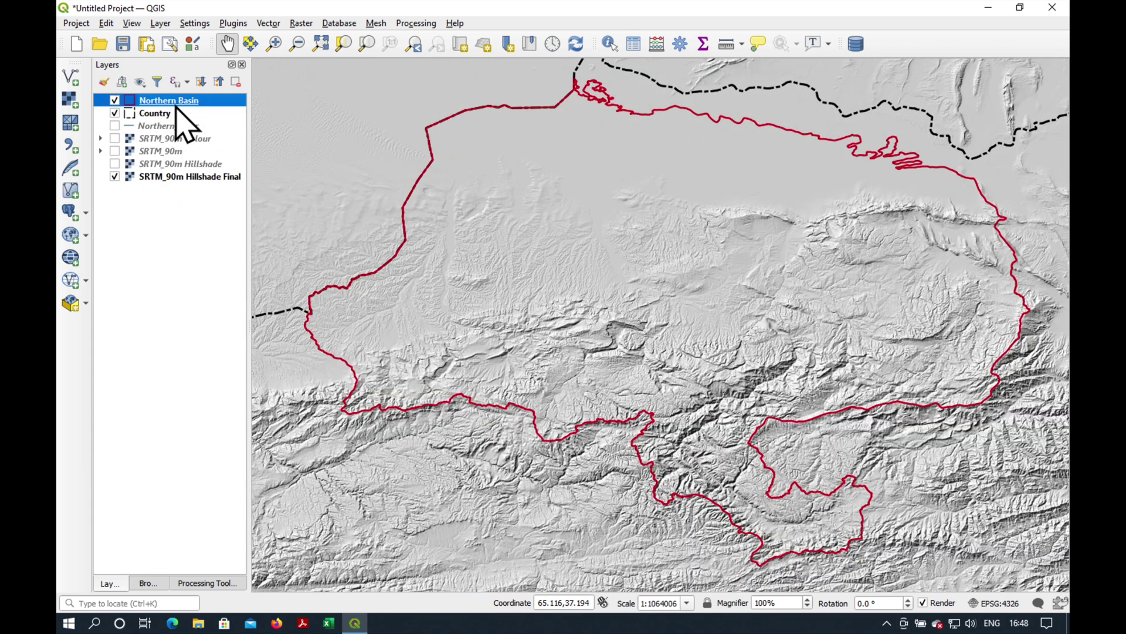
click(114, 176)
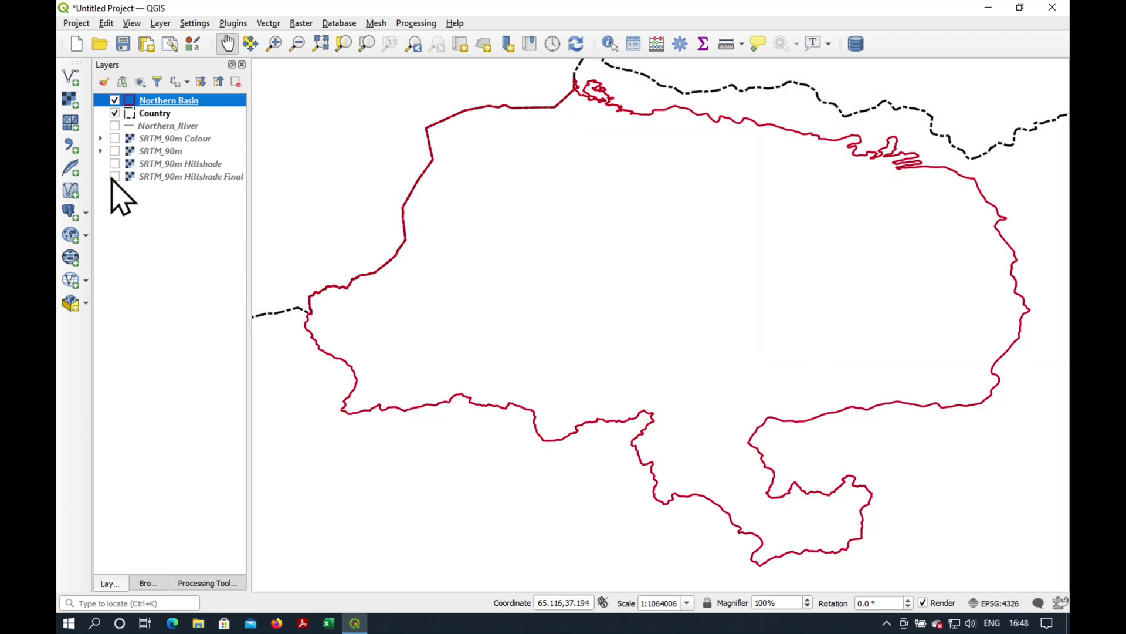
click(115, 151)
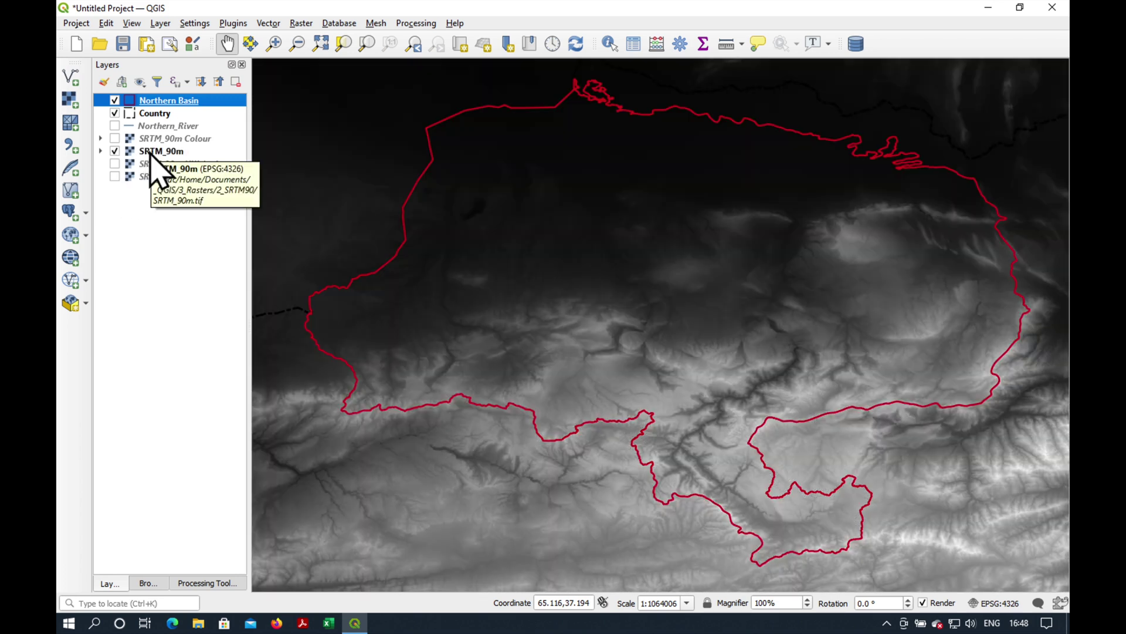
Step: Set SRTM_90m's render type to Hillshade (azimuth 315°, altitude 45°, Z factor 1) and apply it
right_click(151, 152)
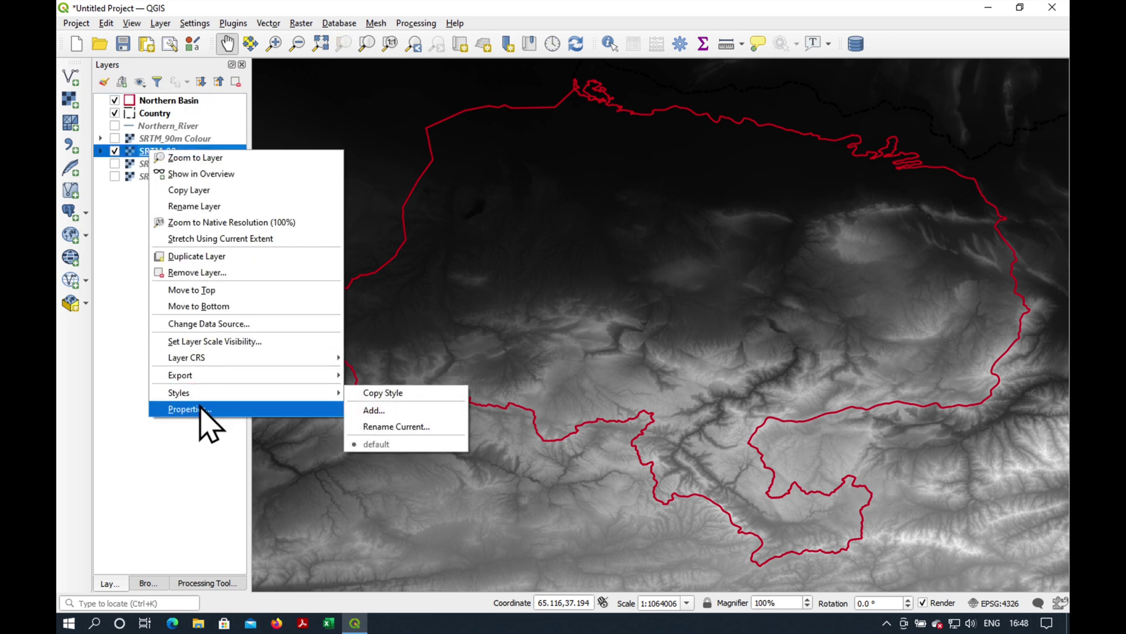
click(201, 410)
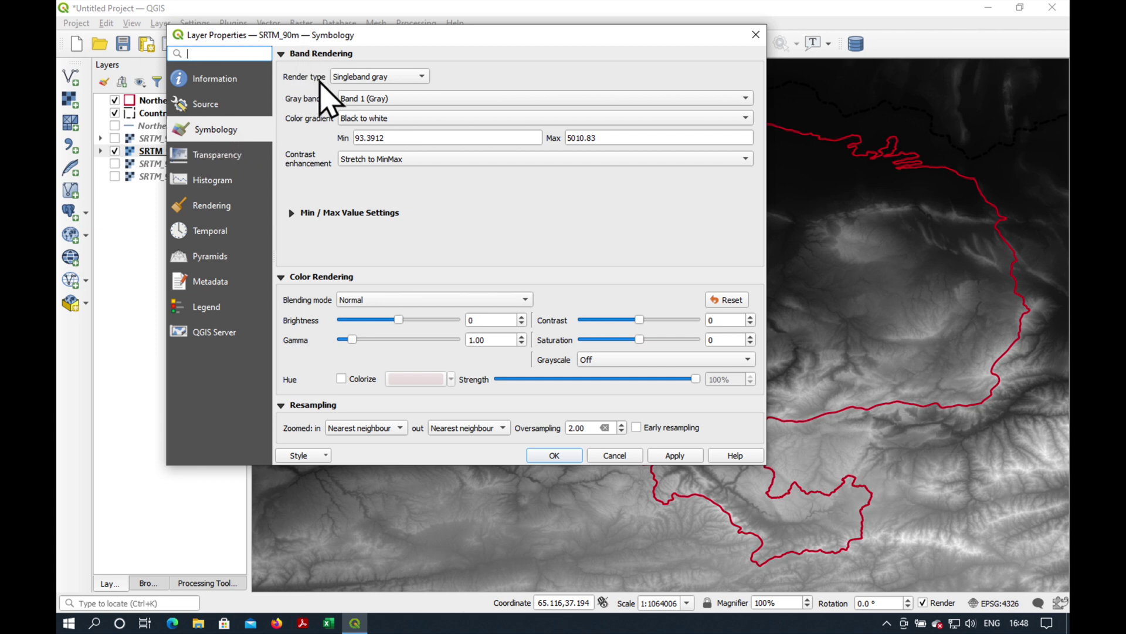
click(373, 78)
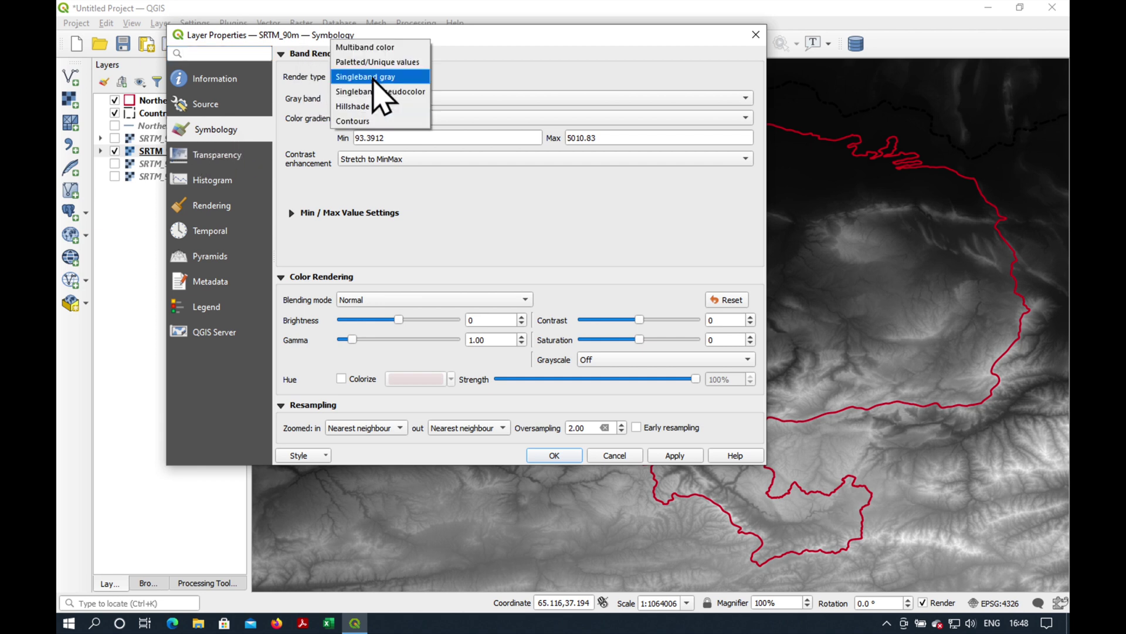
click(380, 106)
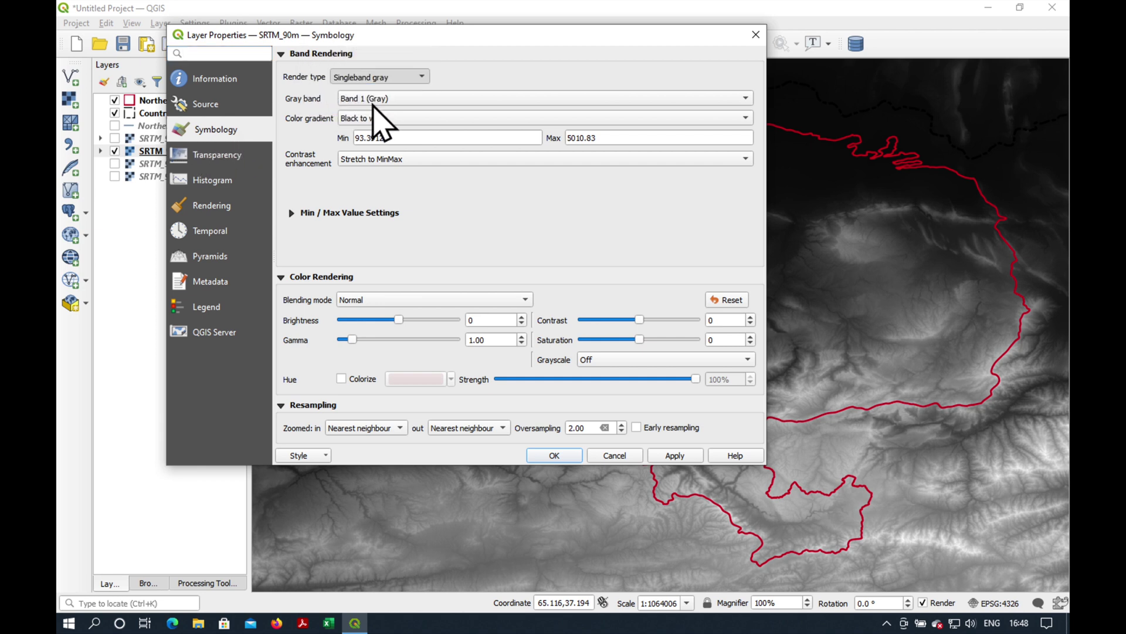
click(676, 457)
drag(547, 40, 155, 216)
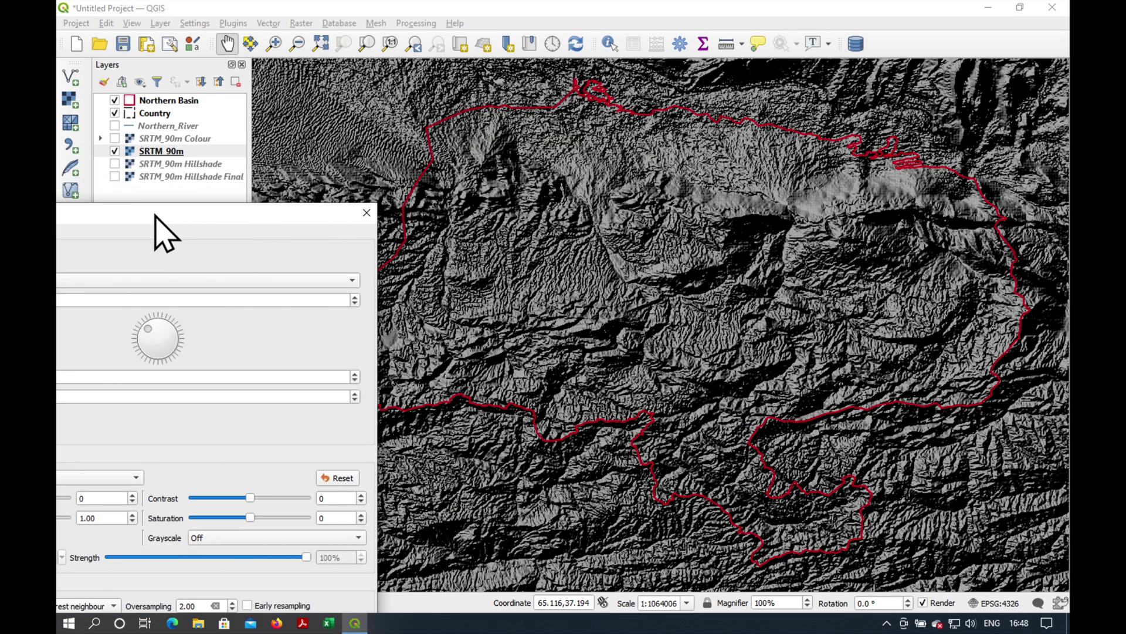
drag(155, 215, 440, 76)
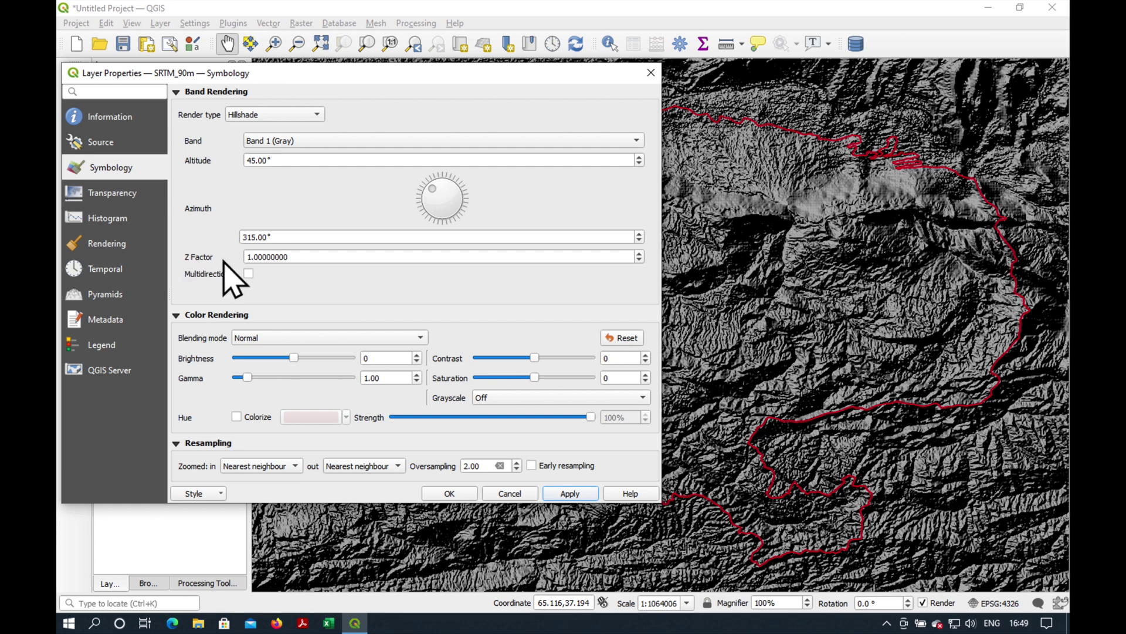
Step: Try a hillshade Z Factor of 0.0001 and preview it on the map
drag(306, 256, 185, 256)
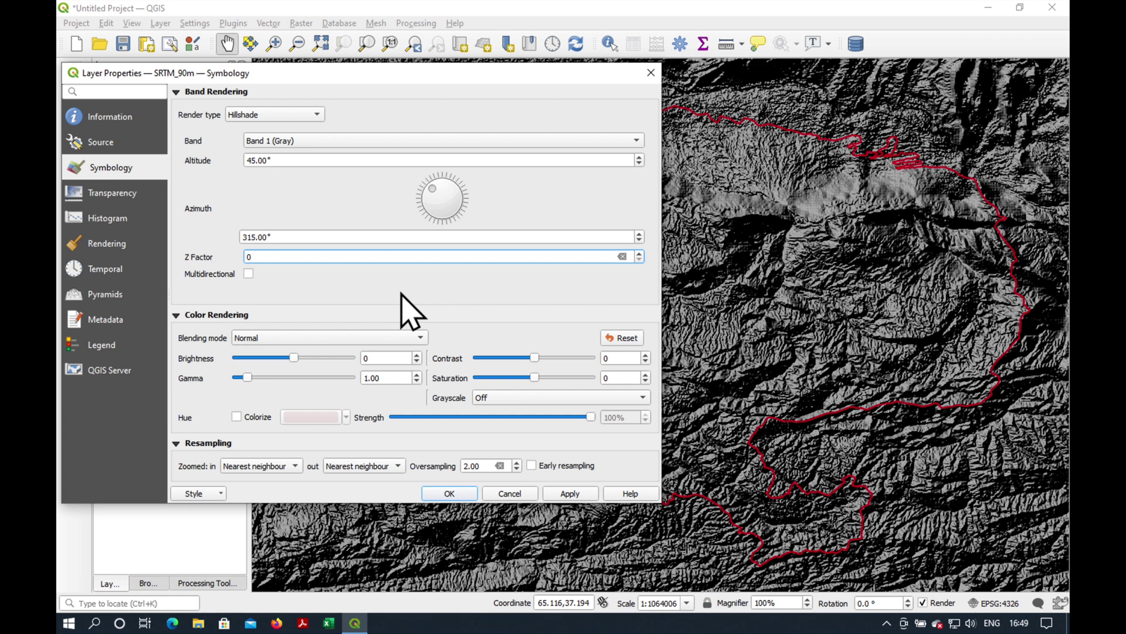
text(0.0001)
key(Tab)
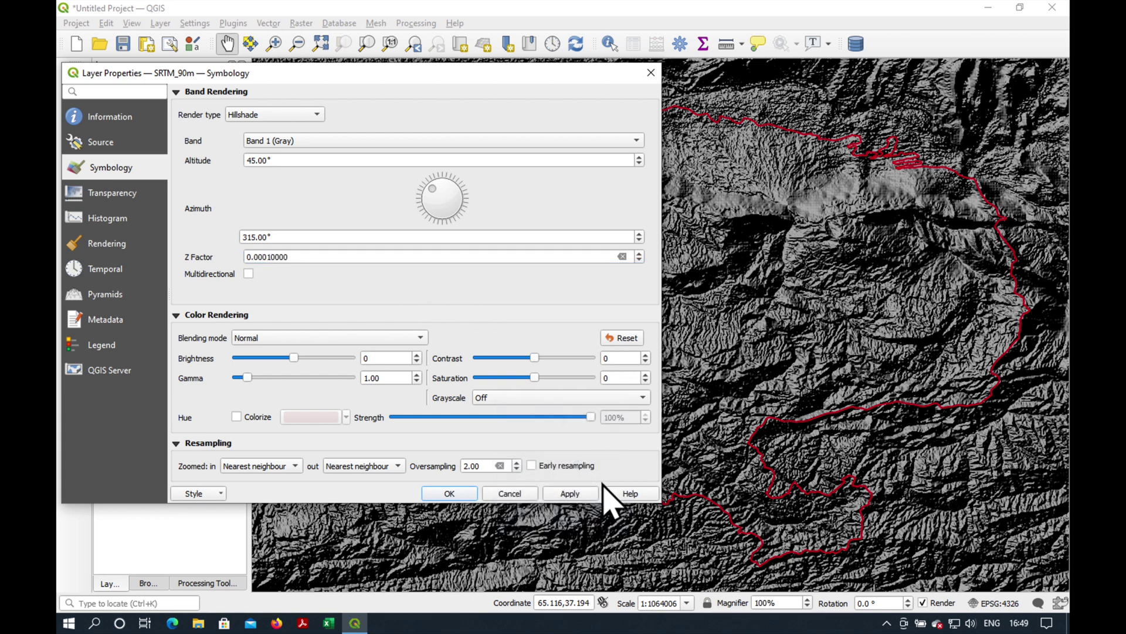
click(582, 495)
drag(555, 76, 714, 57)
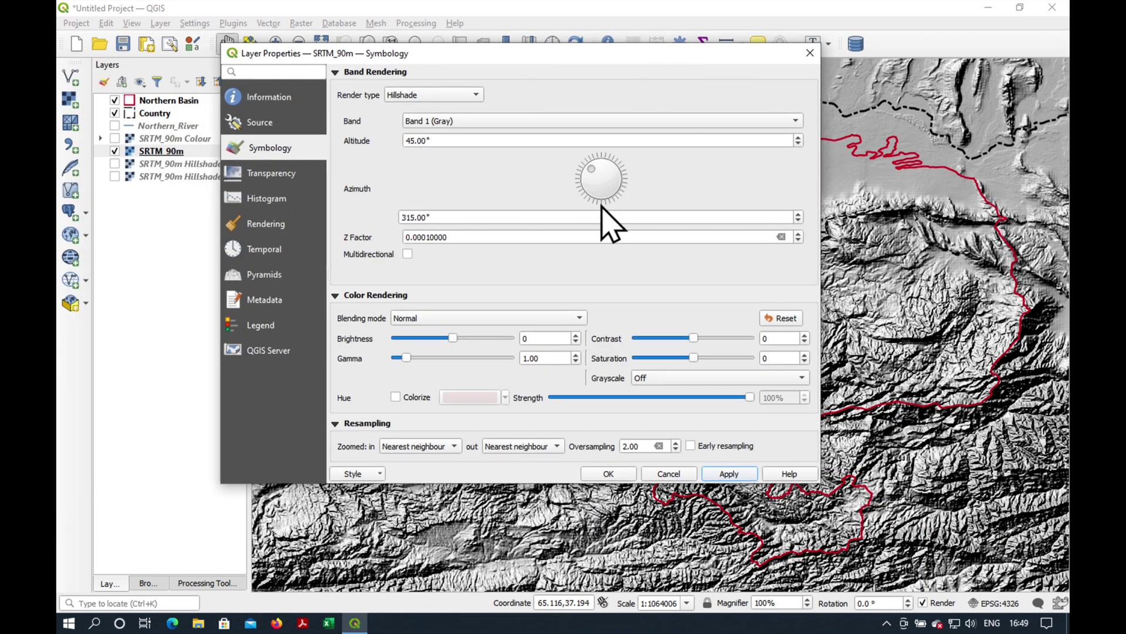
Step: Keep lowering the Z Factor with previews until settling on 0.00002
click(423, 237)
text(00)
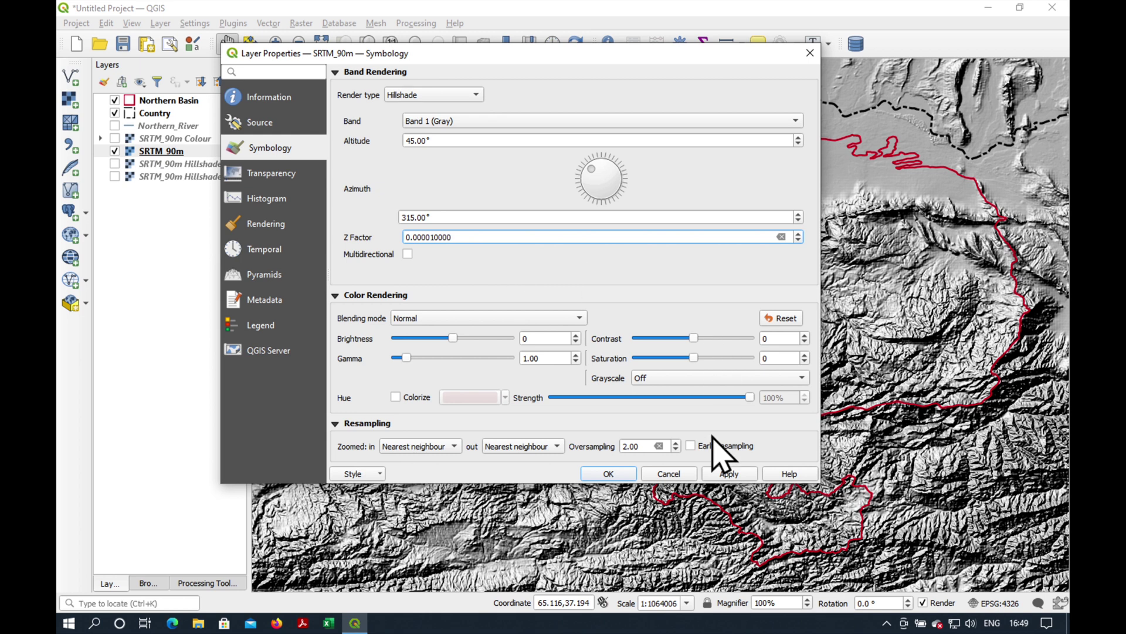
click(727, 473)
drag(613, 61, 541, 40)
click(363, 216)
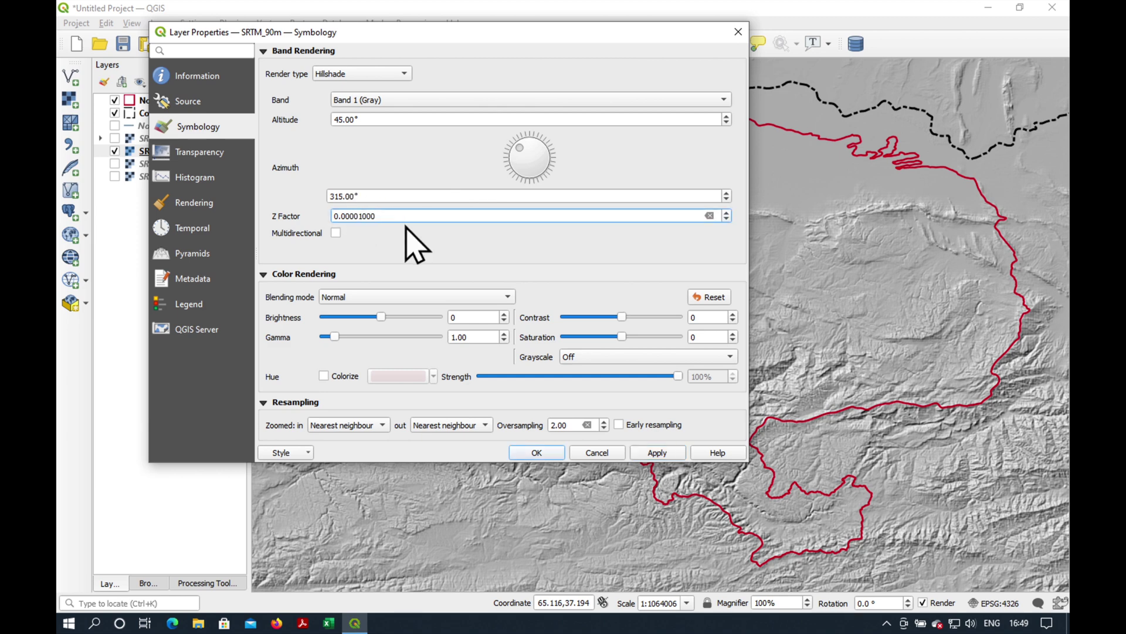
click(656, 452)
drag(566, 33, 687, 51)
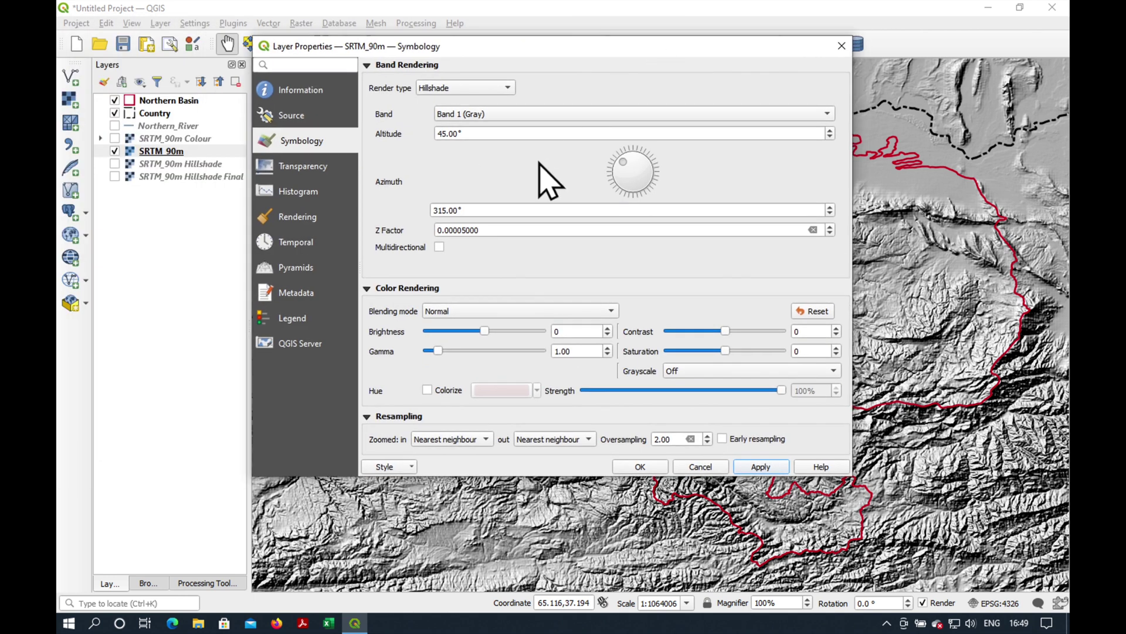
click(465, 230)
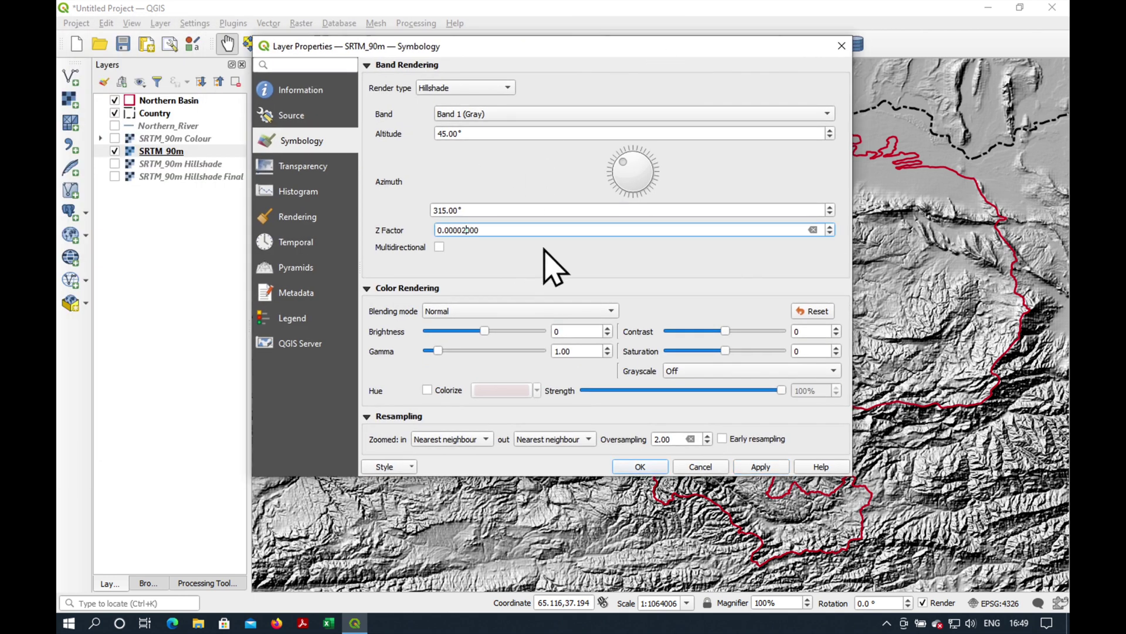
click(762, 466)
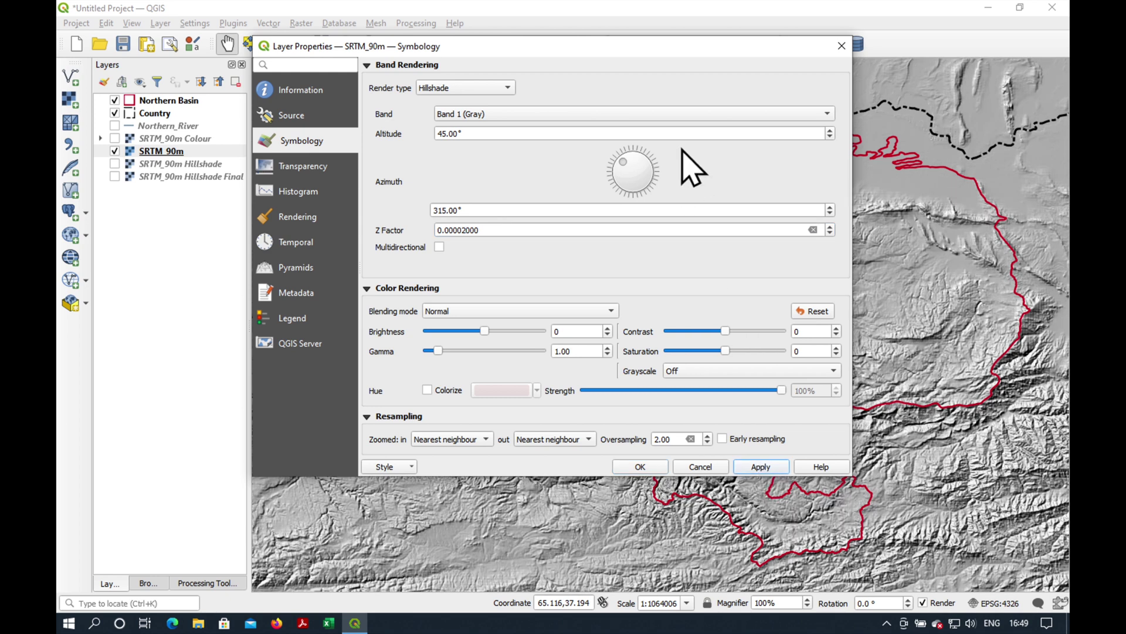
drag(668, 46, 426, 41)
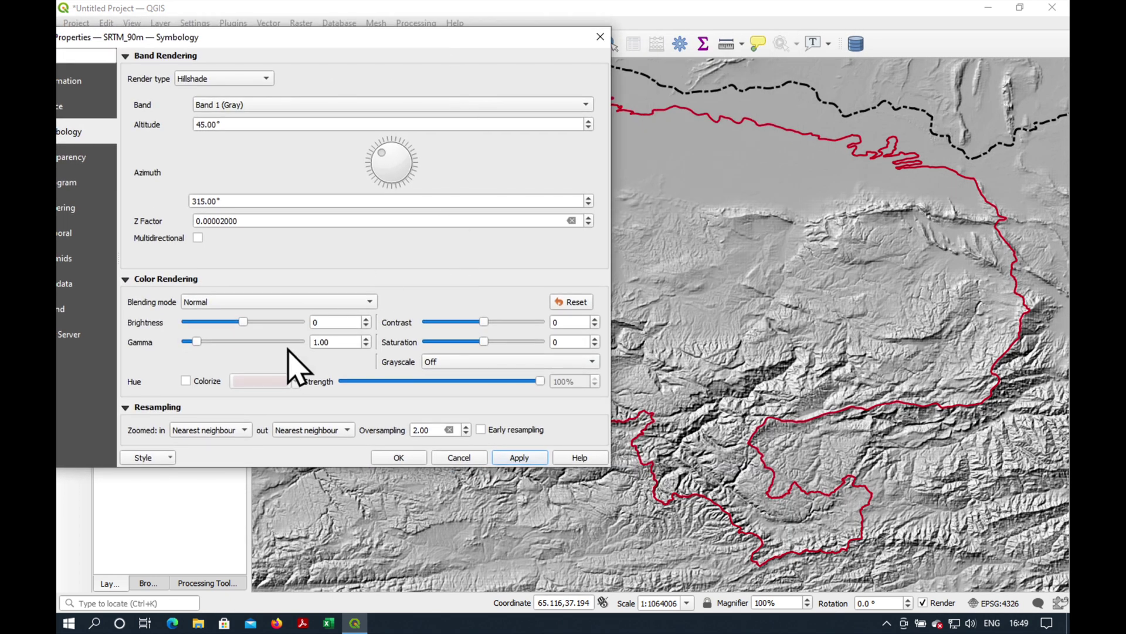
Step: Raise the SRTM_90m hillshade gamma to 1.50, apply it, and close Layer Properties
click(366, 340)
click(517, 458)
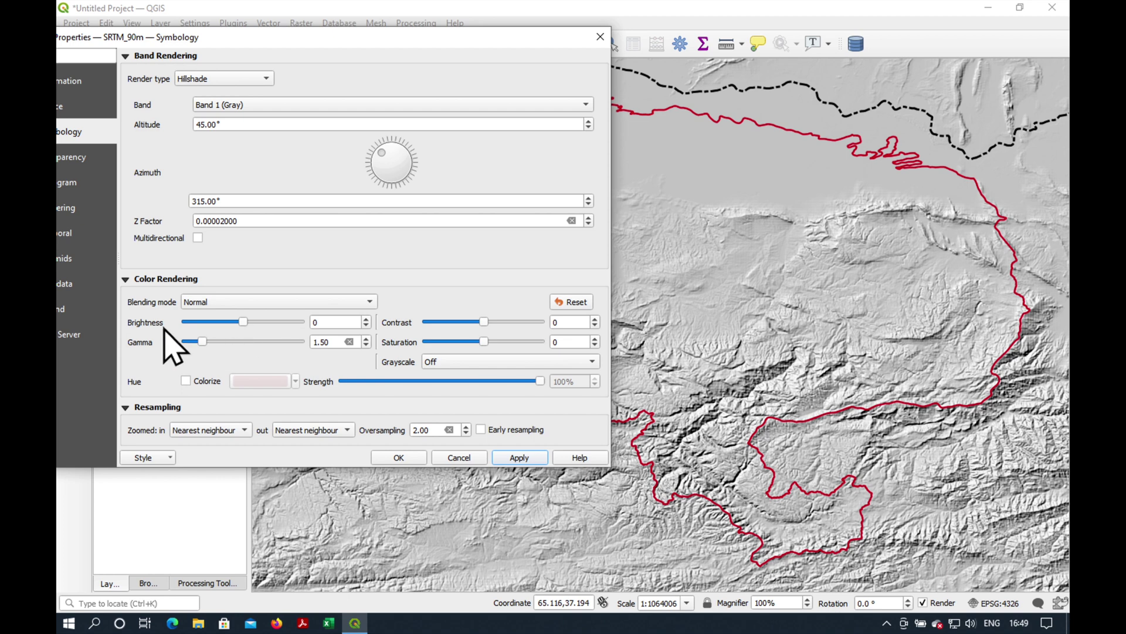
click(399, 459)
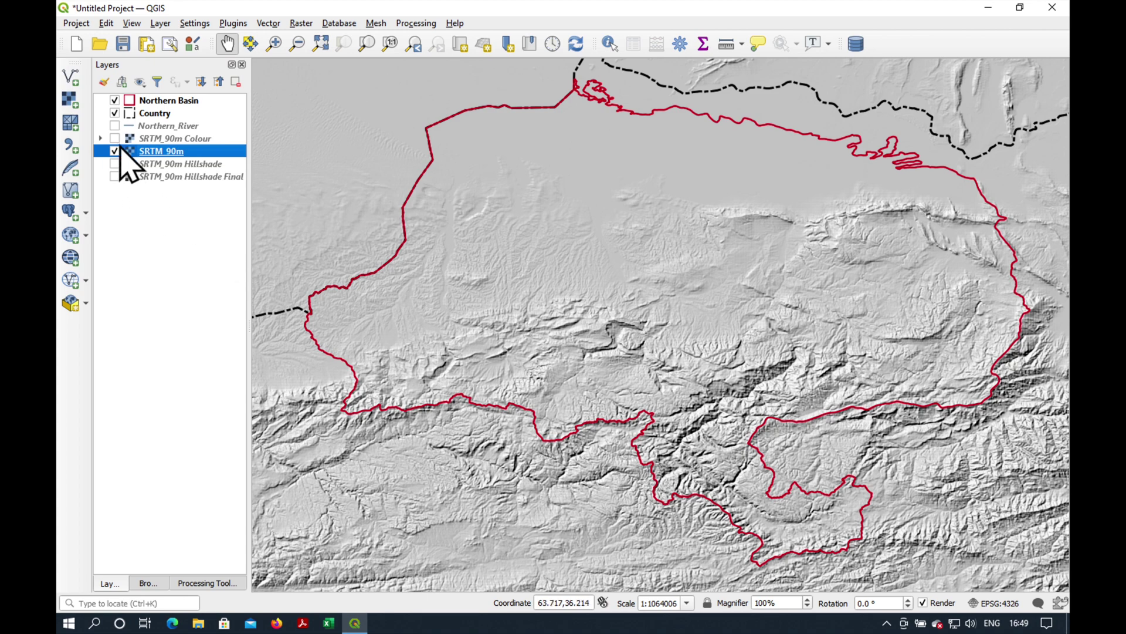
Step: Overlay SRTM_90m Colour while zooming into the flat plain, then hide it and select SRTM_90m
click(115, 150)
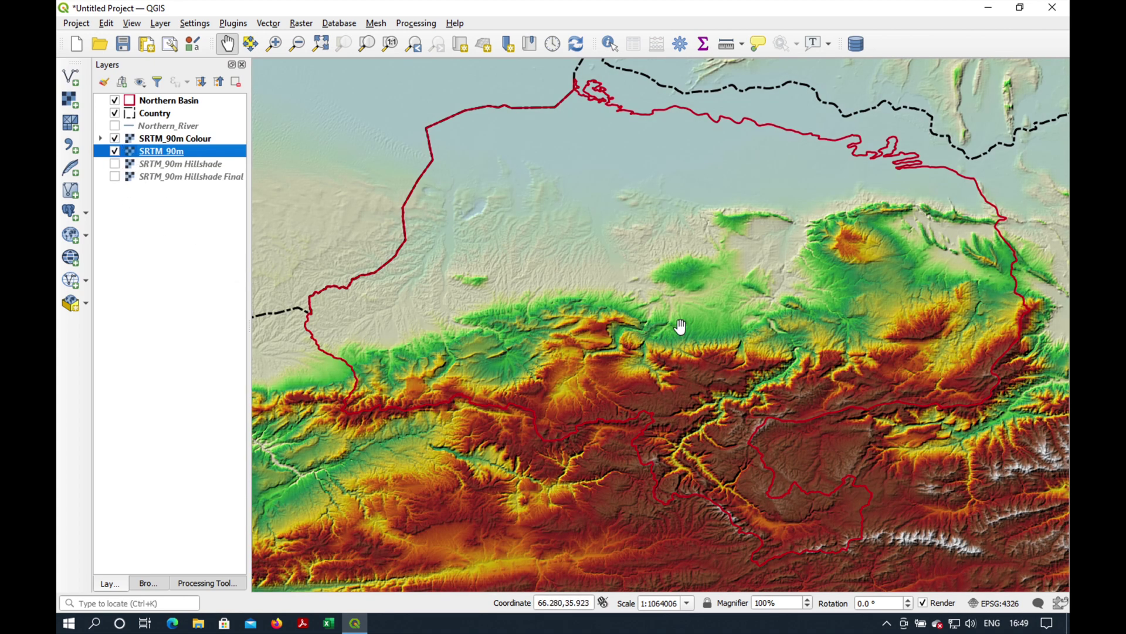
scroll(664, 277, up, 3)
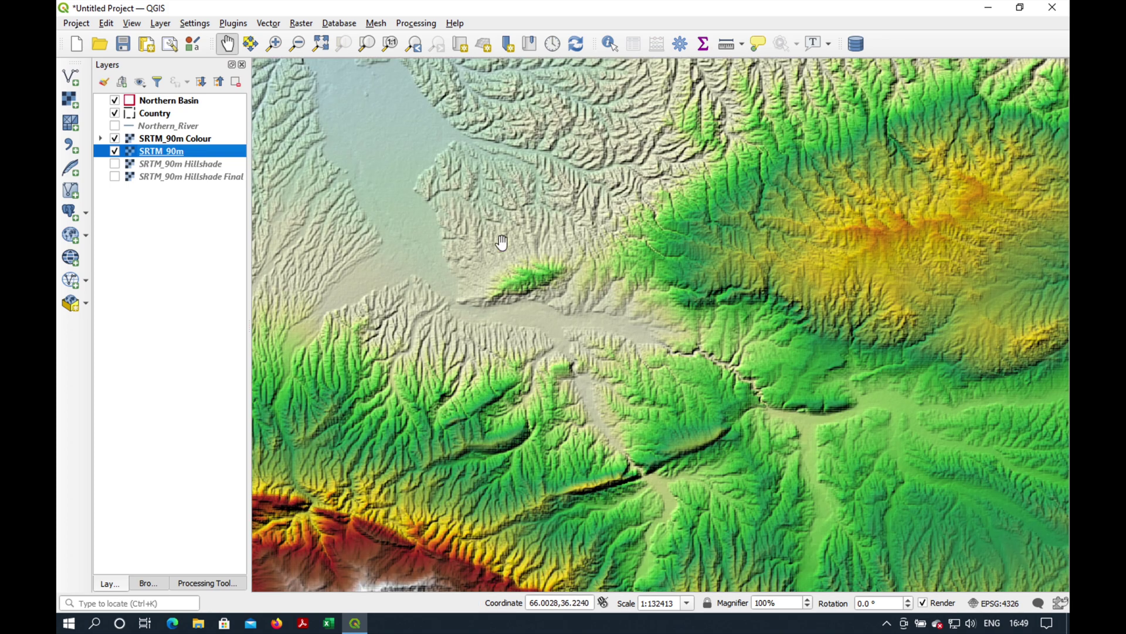
drag(502, 241, 649, 322)
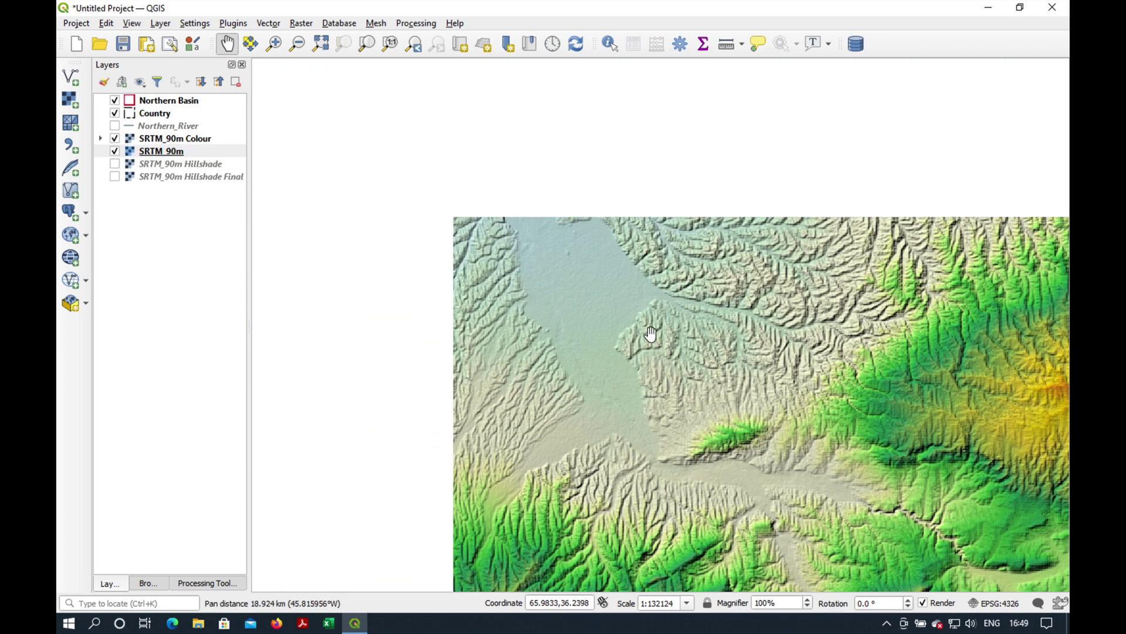
scroll(588, 285, up, 2)
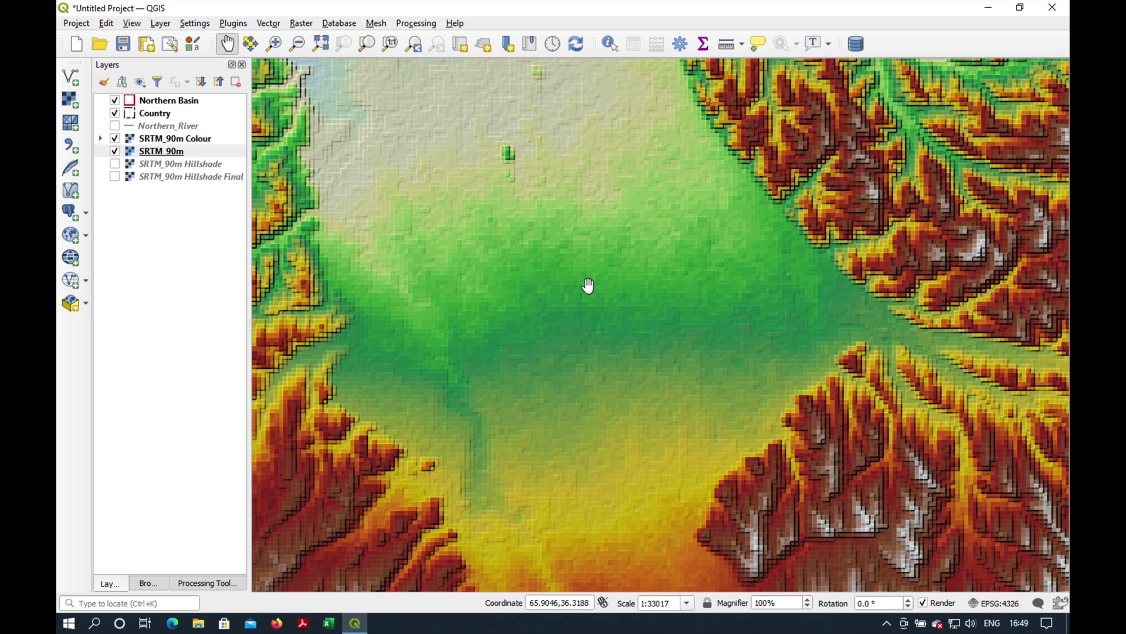
scroll(588, 285, up, 1)
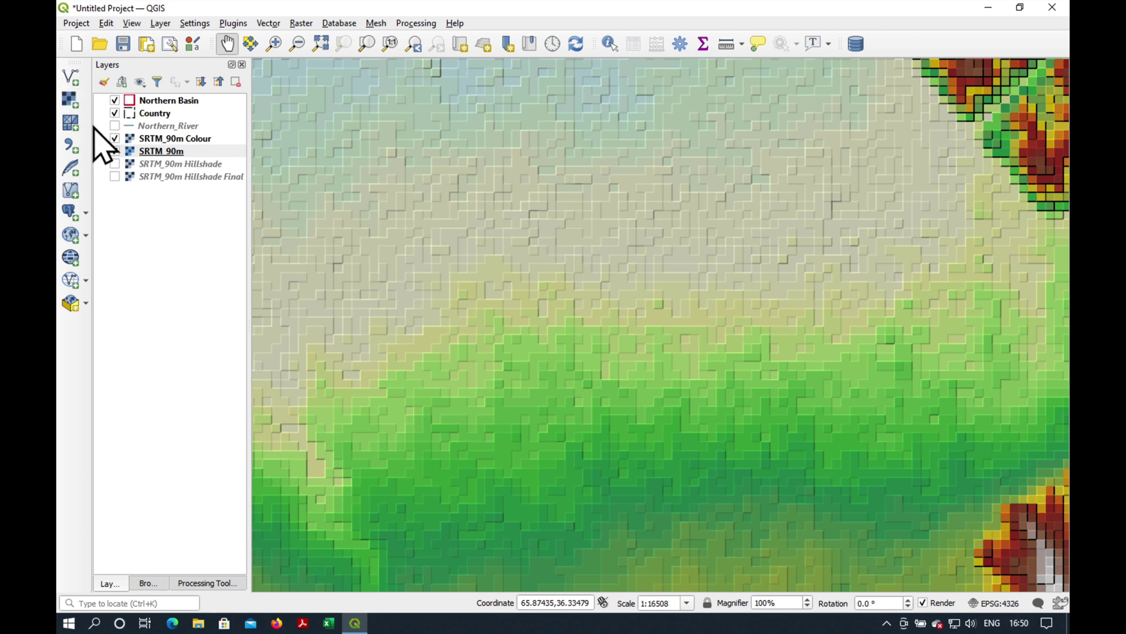
click(115, 138)
click(132, 151)
Step: Set SRTM_90m's zoomed-in and zoomed-out resampling both to Bilinear and close its properties
right_click(145, 151)
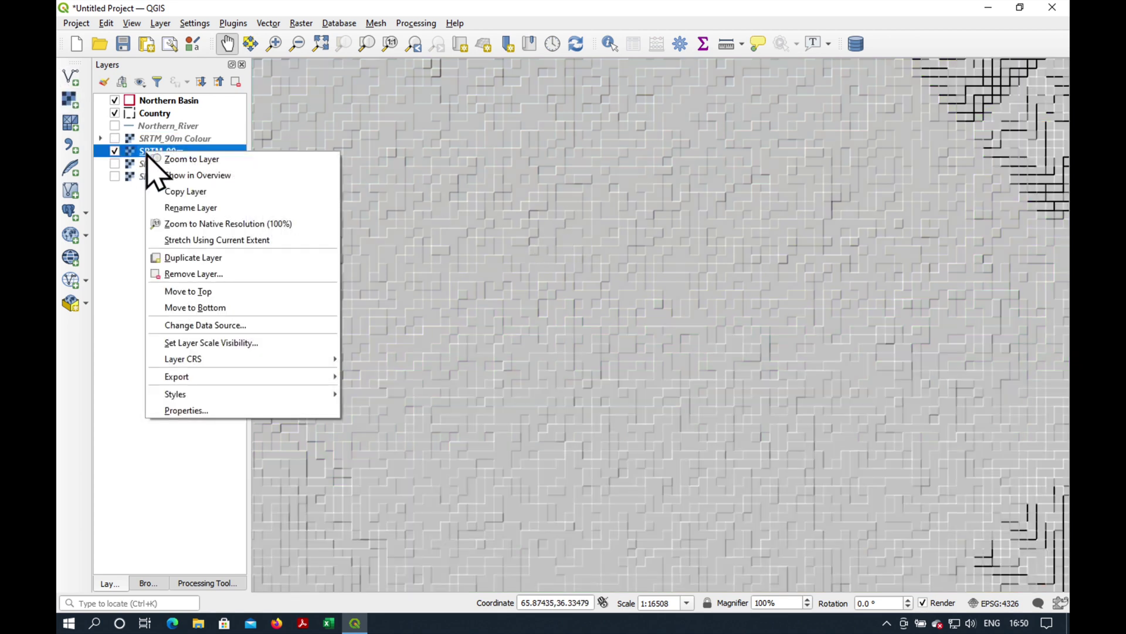
click(228, 410)
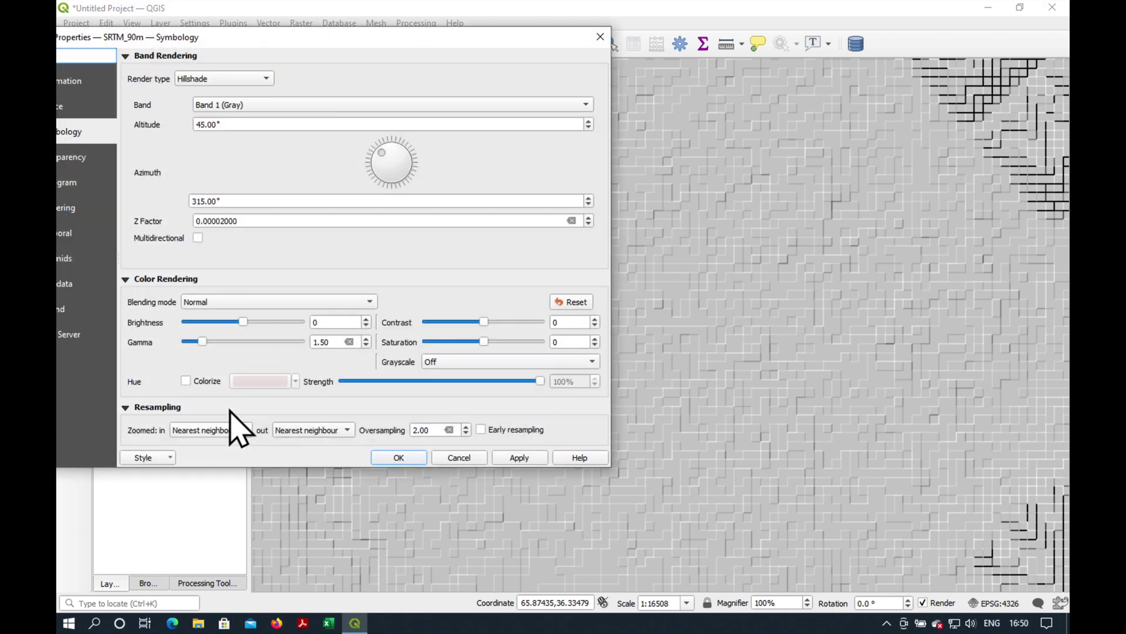
click(213, 431)
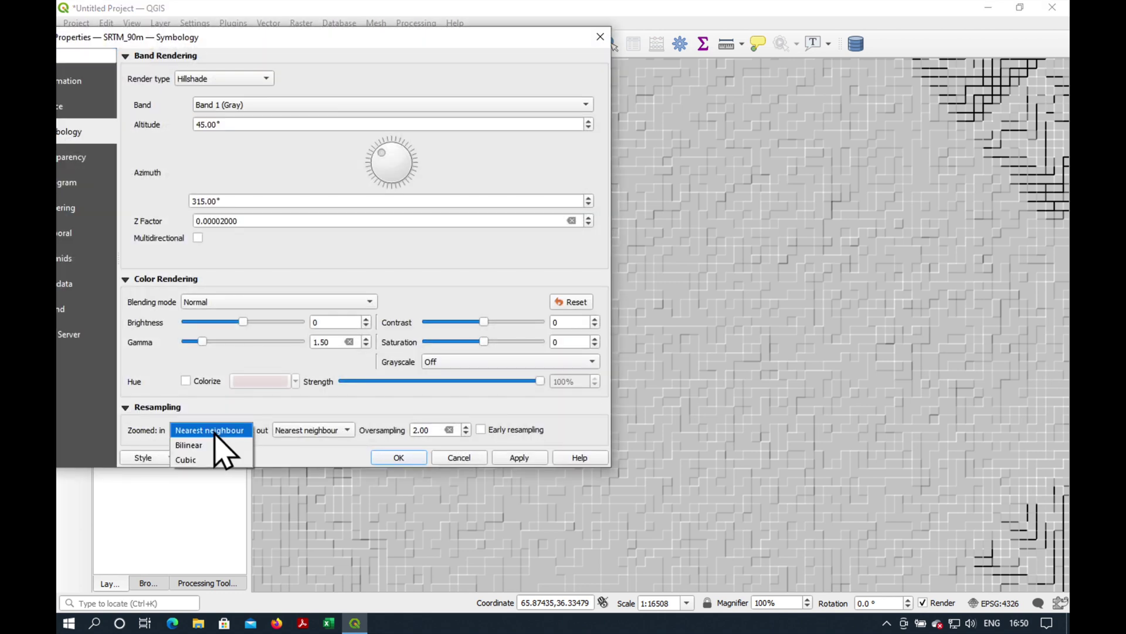
click(213, 446)
click(320, 433)
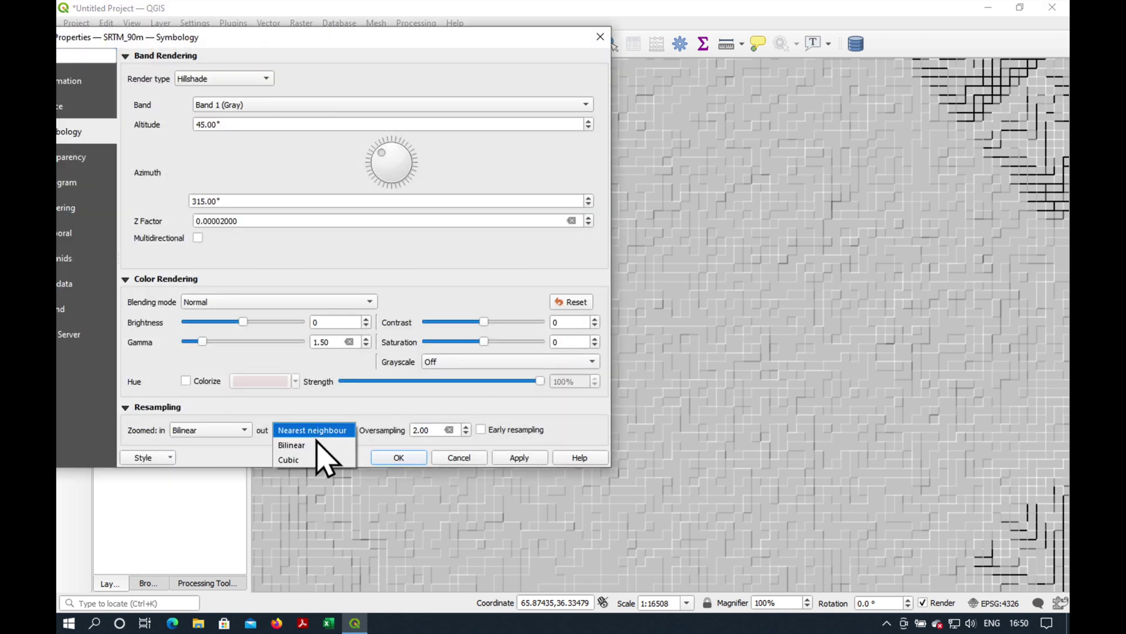
click(319, 445)
click(399, 458)
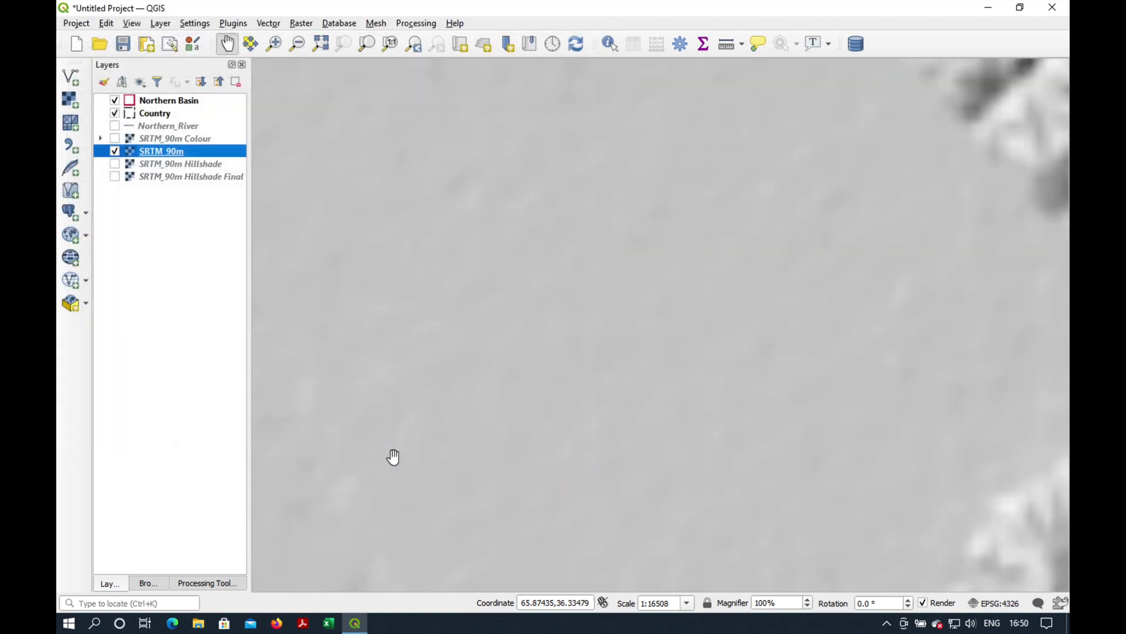
Step: Check the smoothed hillshade under SRTM_90m Colour, then hide the colour and zoom out to the whole basin
click(115, 138)
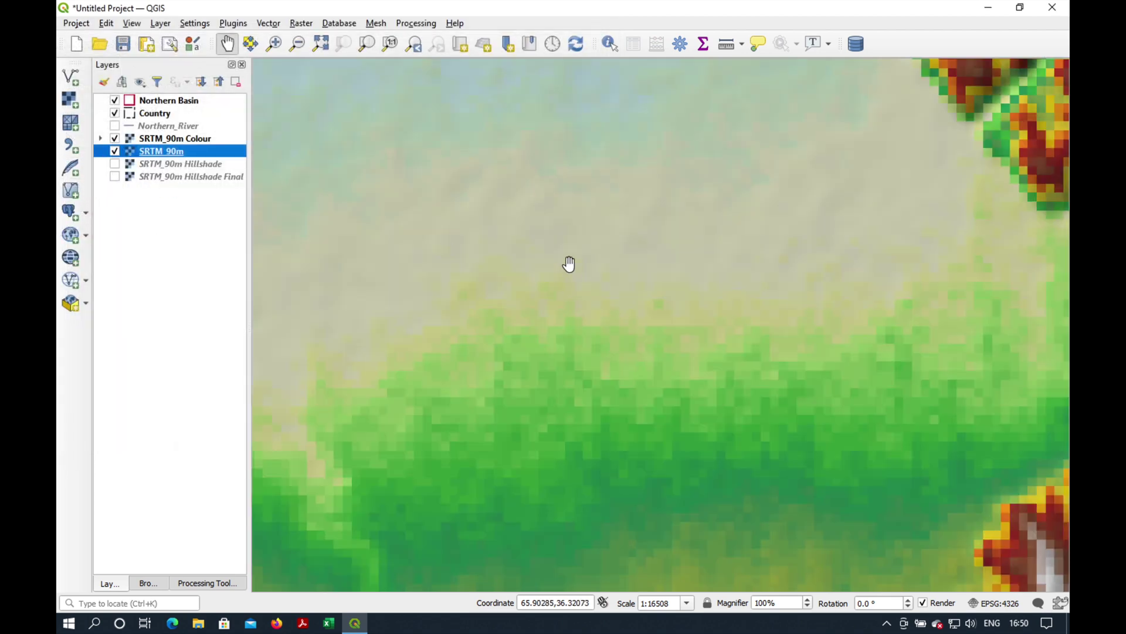
scroll(568, 263, down, 2)
scroll(622, 297, down, 2)
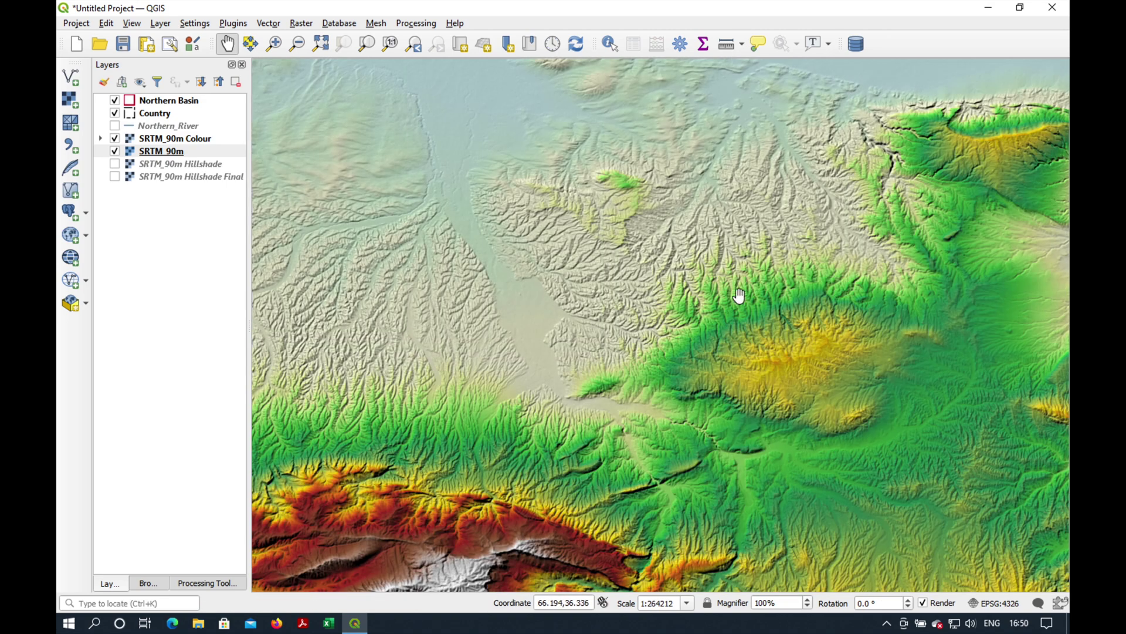
drag(742, 294, 541, 306)
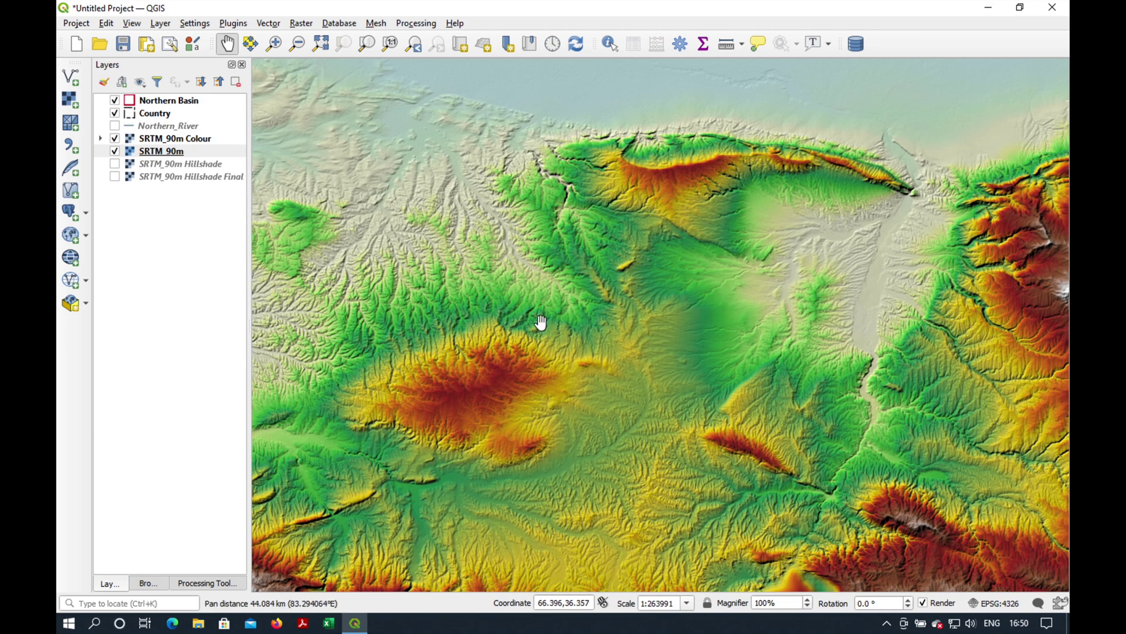
click(118, 151)
click(114, 139)
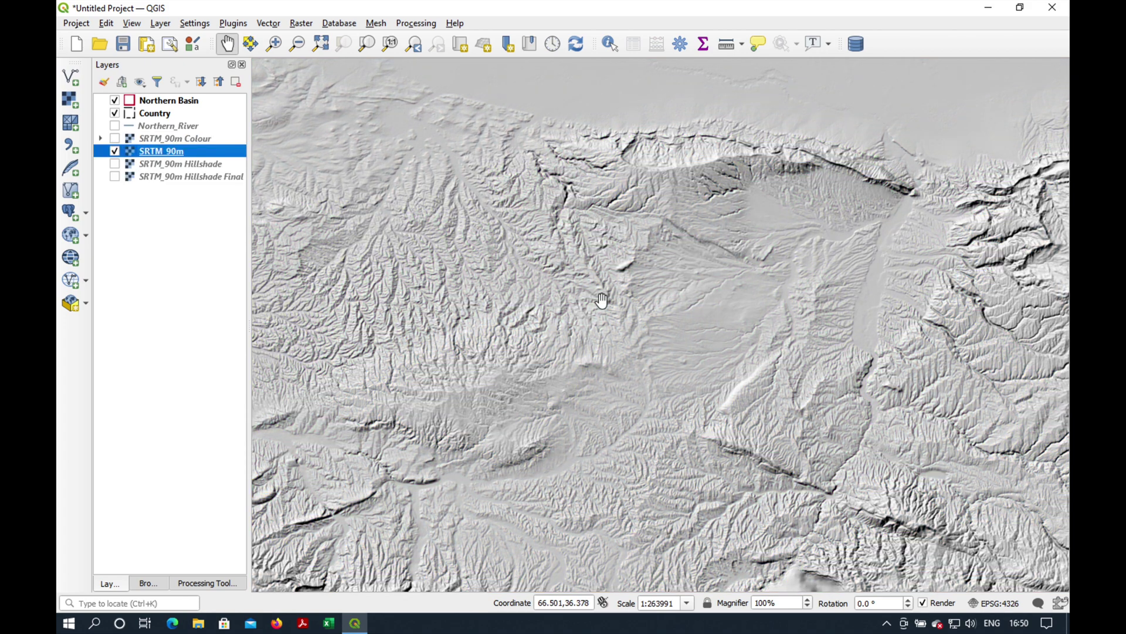
scroll(602, 300, down, 2)
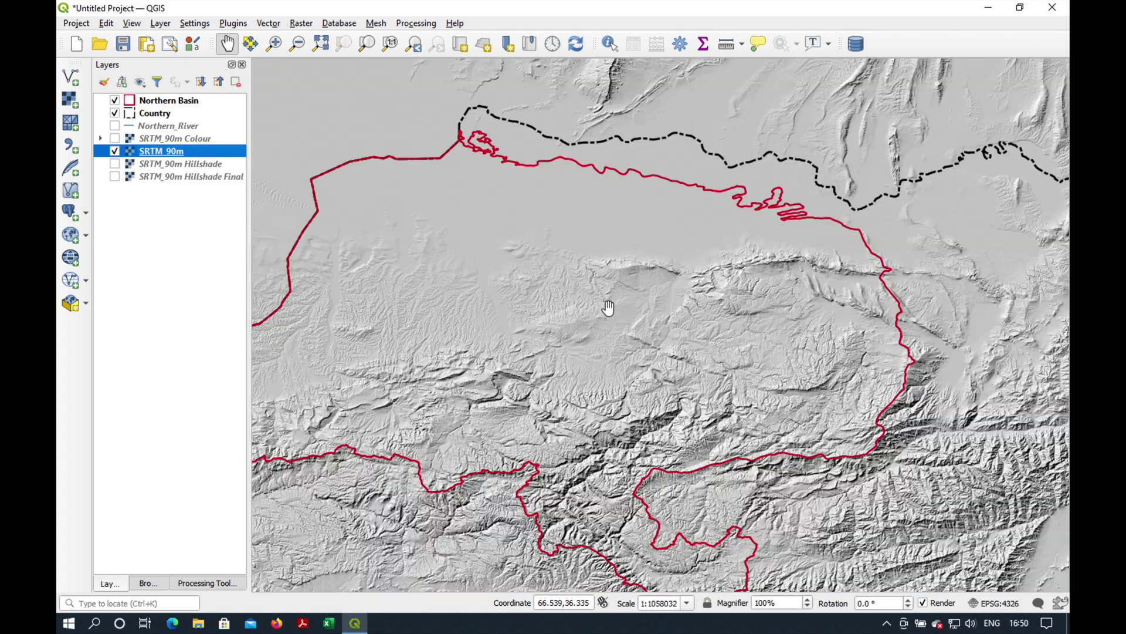
Step: Turn on Northern_River and SRTM_90m Colour, then zoom in on the northern river fans
click(114, 125)
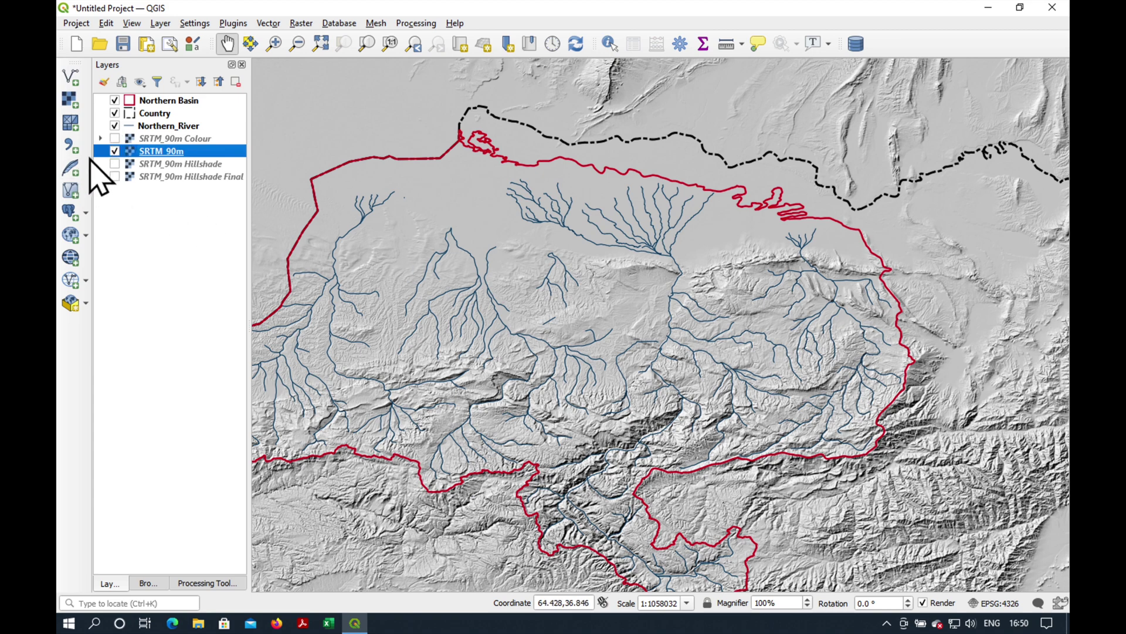
click(115, 138)
drag(565, 390, 633, 306)
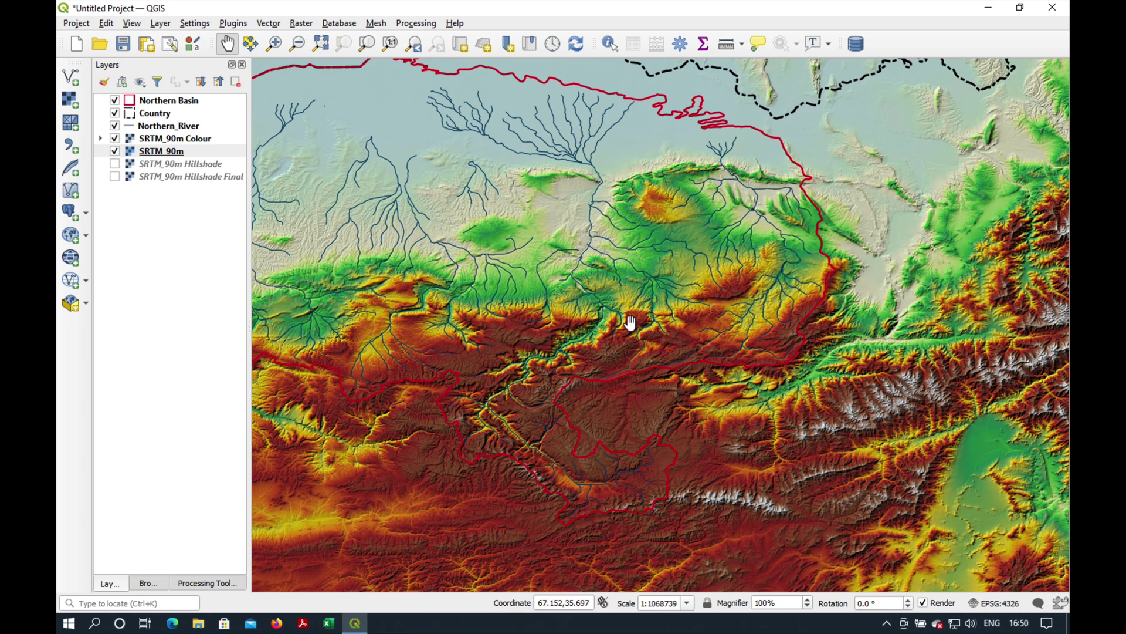
scroll(630, 324, up, 1)
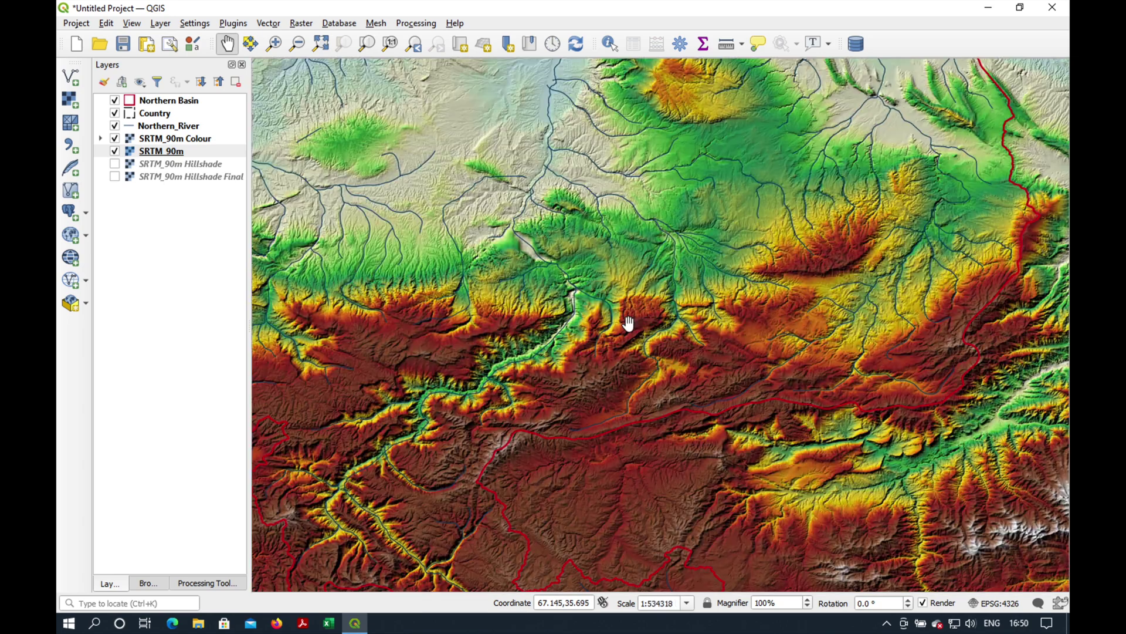
drag(543, 123, 624, 315)
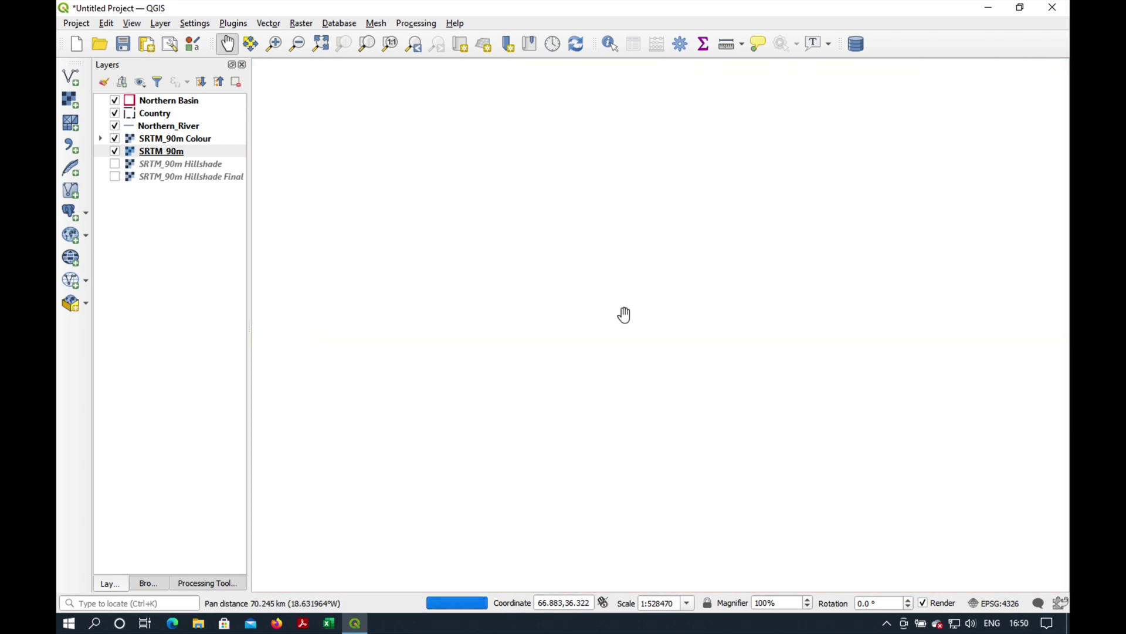